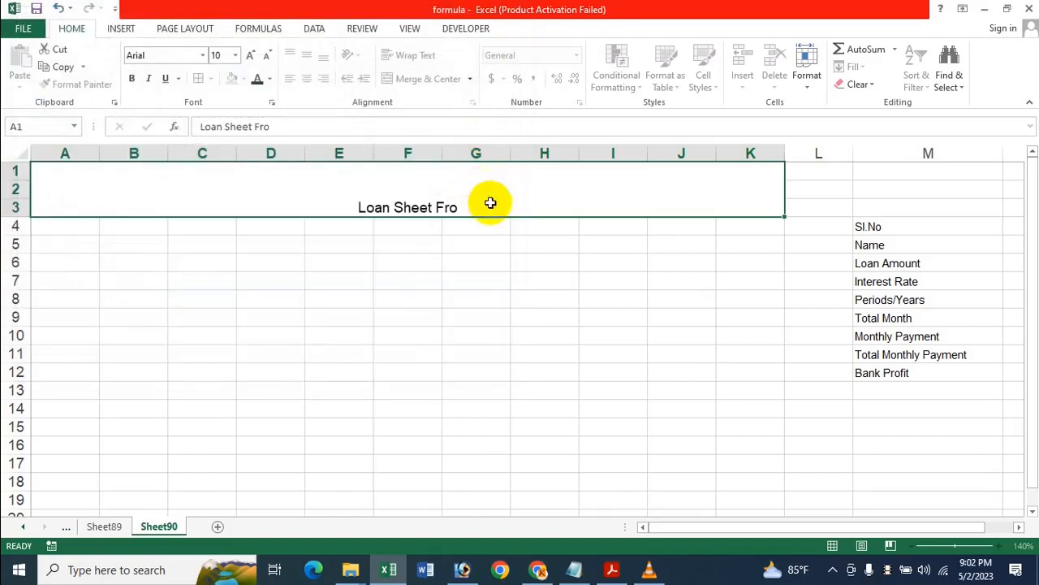
Complete the merged title in A1 to read "Loan Sheet For Icche Online Bank / Bank Loan Calculation".
left_click(298, 126)
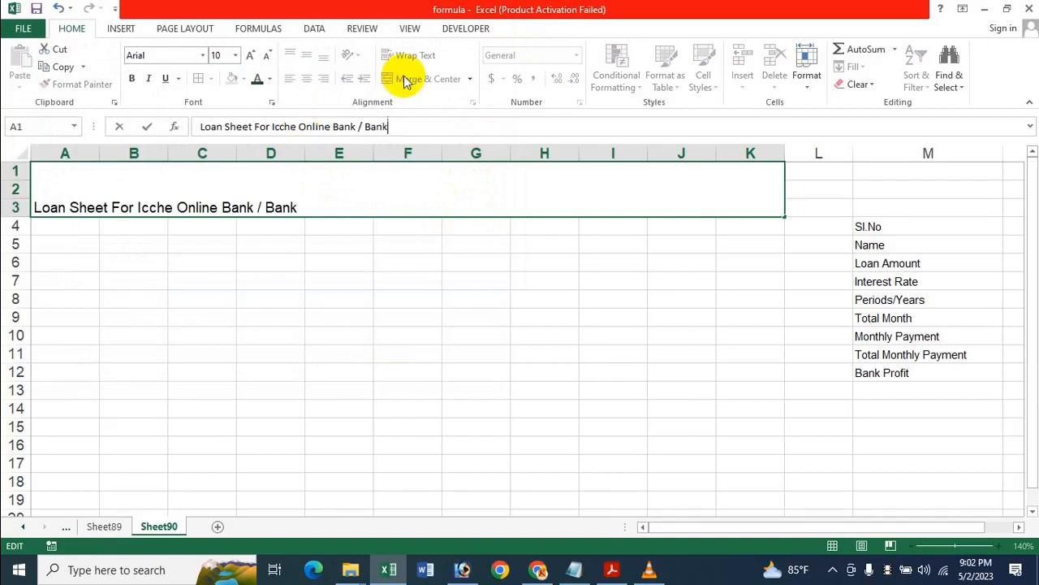
type("an")
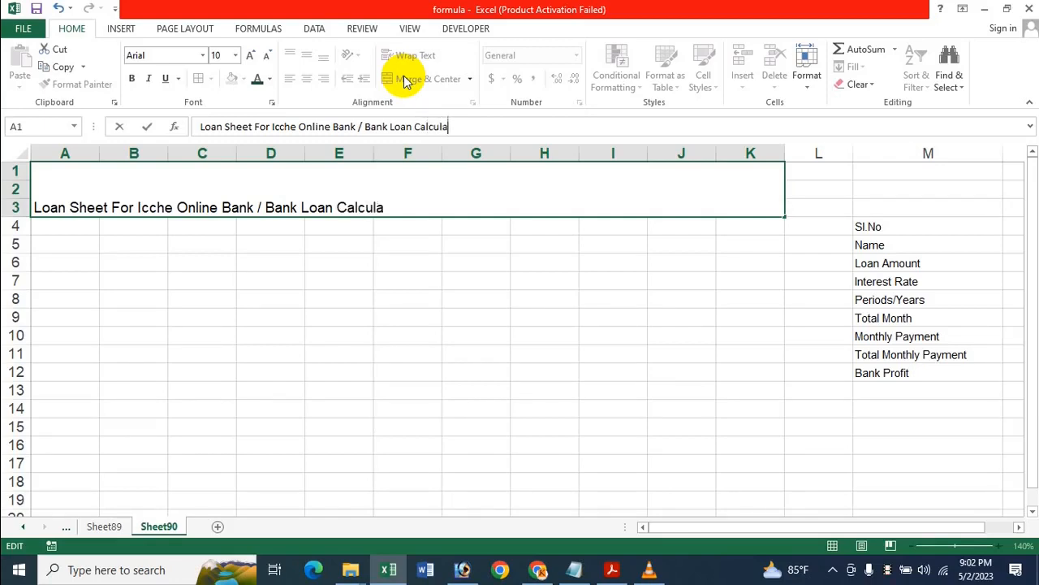
type("Calculation")
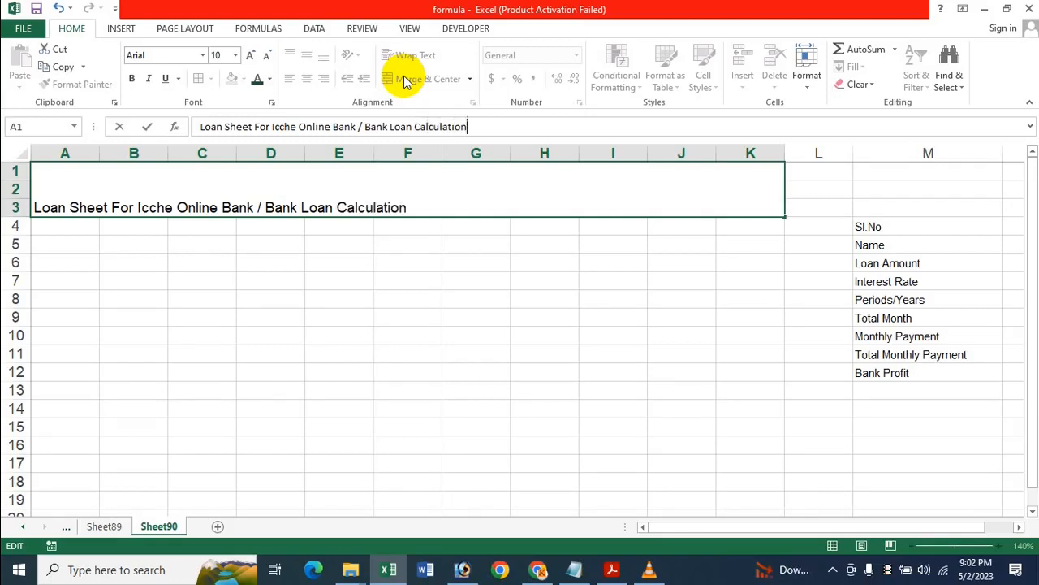
left_click(348, 302)
left_click(403, 172)
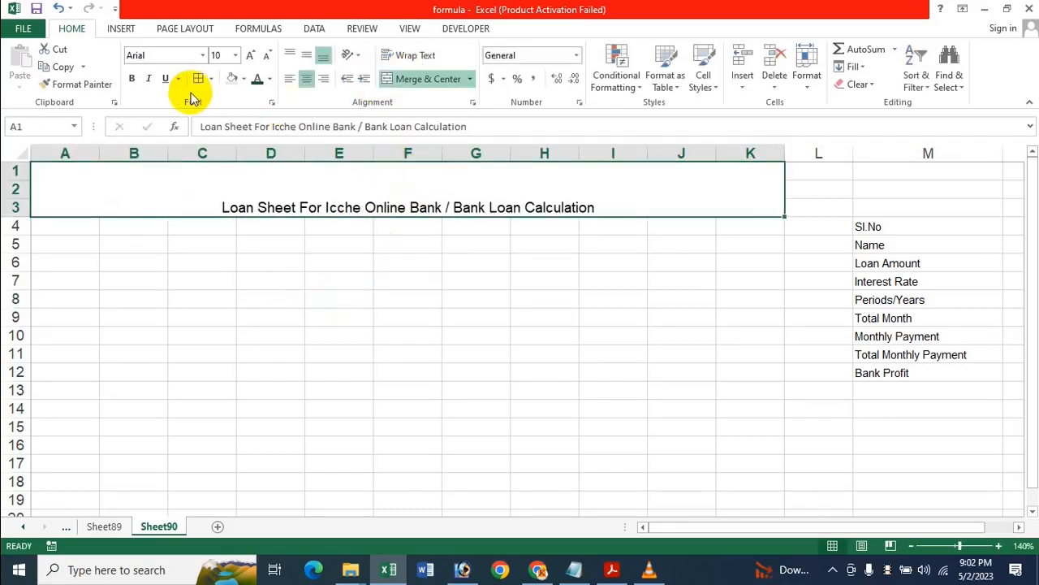
Format the title as bold Arial Black at size 16 and align it vertically to the middle.
left_click(132, 78)
left_click(307, 54)
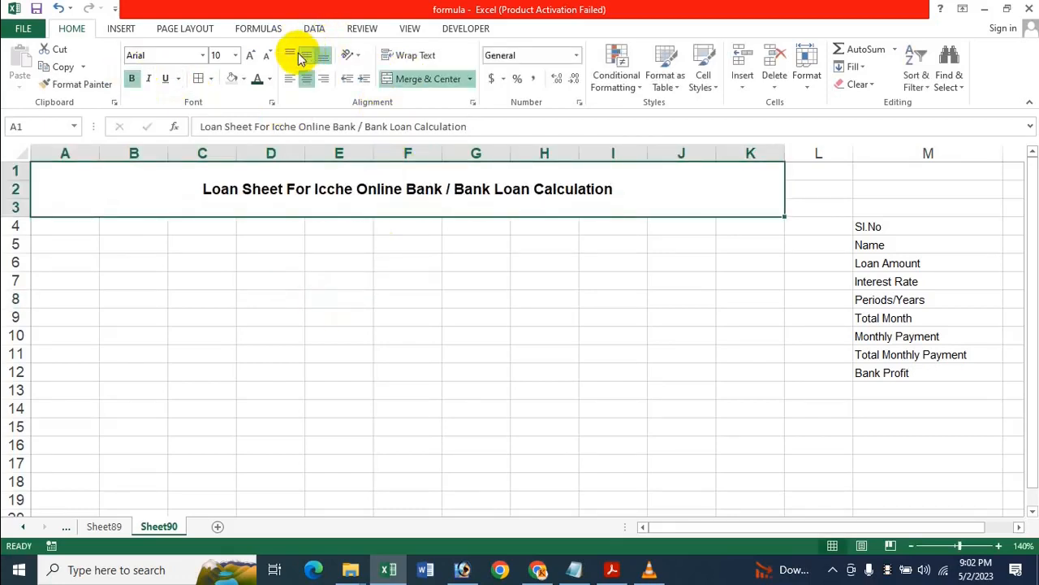
left_click(203, 54)
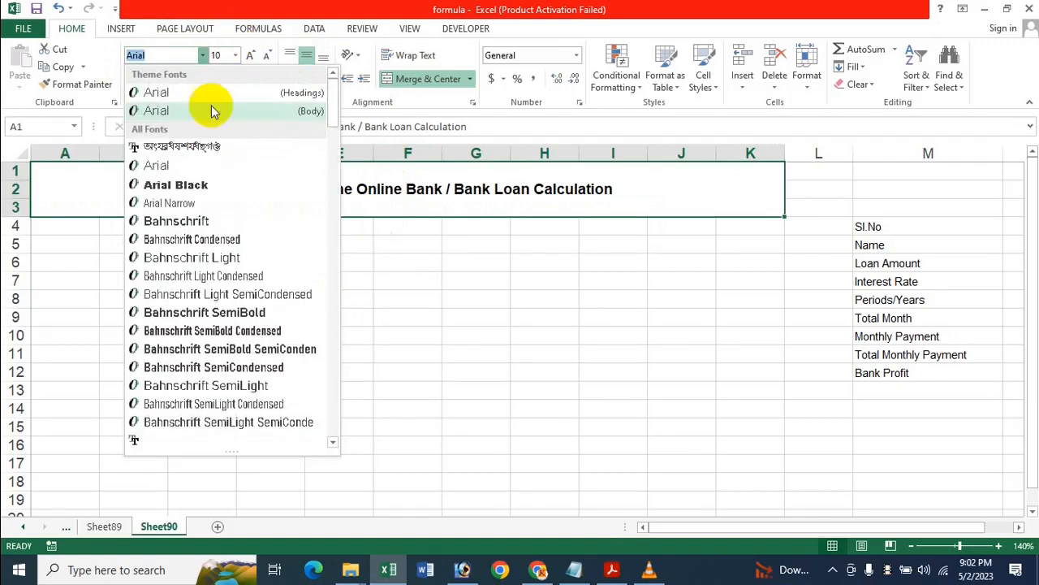
left_click(227, 183)
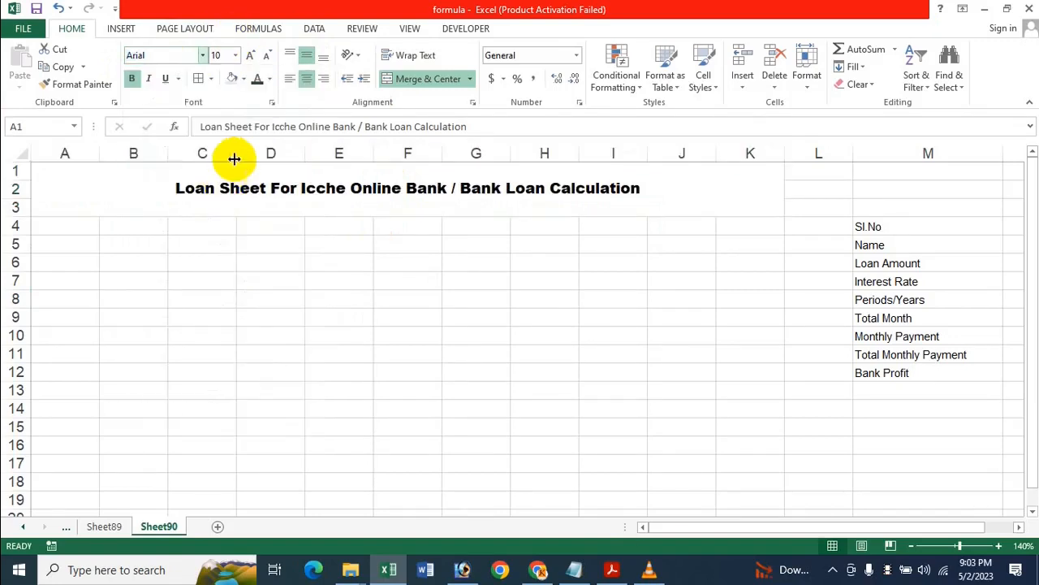
left_click(235, 54)
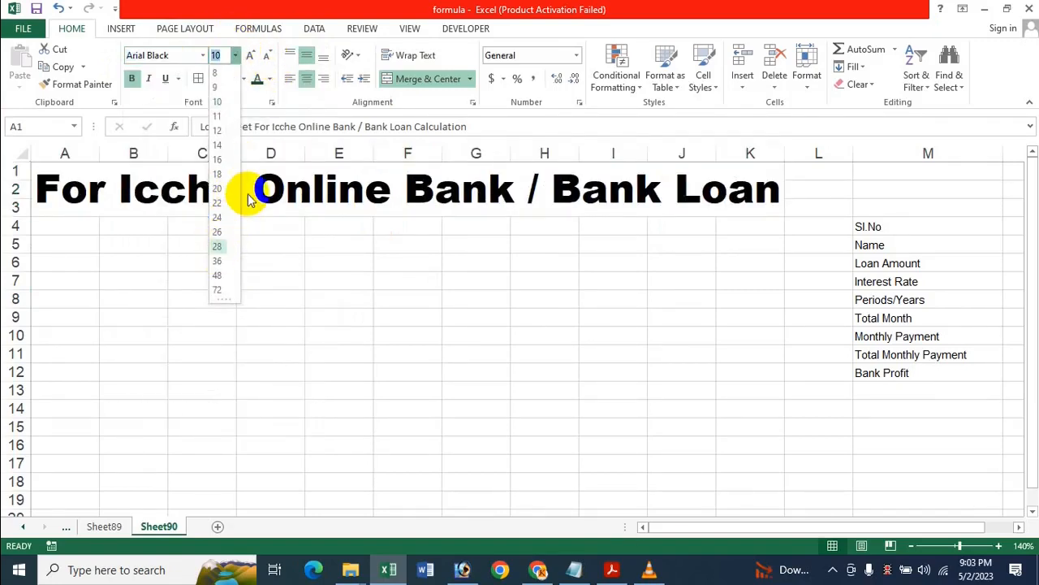
left_click(218, 159)
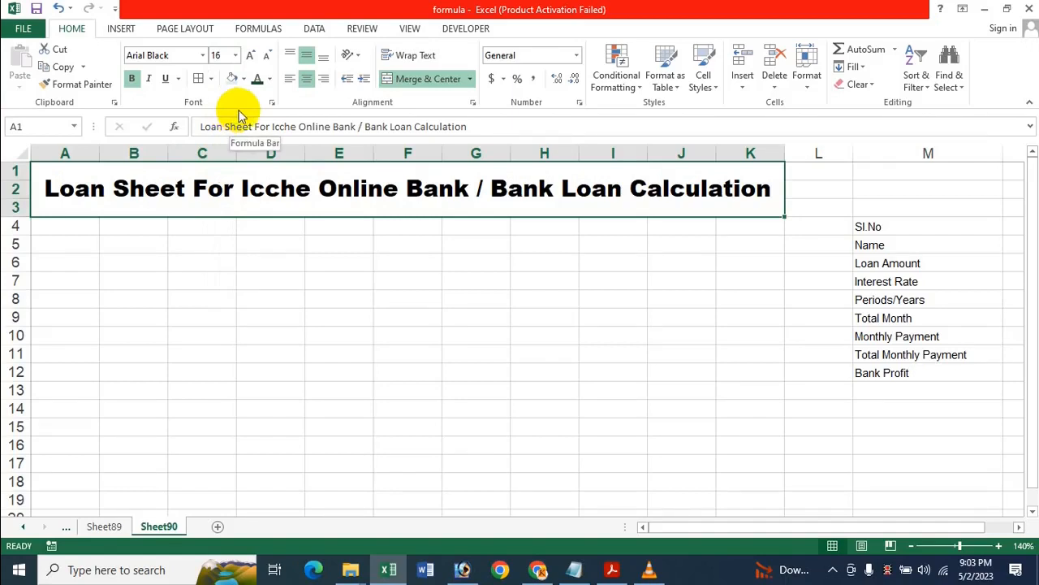
Give the title cell a light red fill and dark teal text.
left_click(280, 337)
left_click(67, 201)
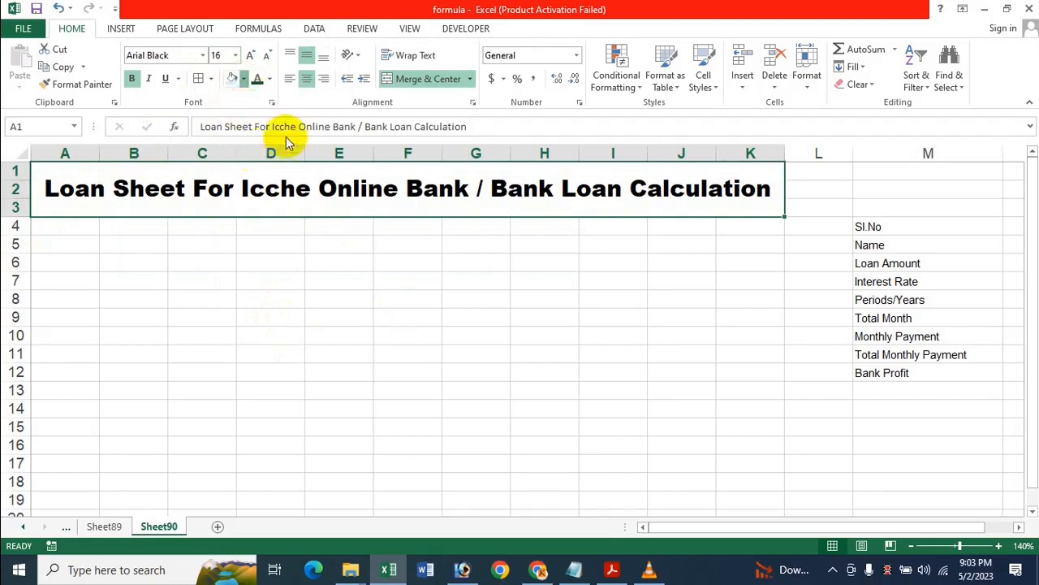
left_click(243, 79)
left_click(294, 141)
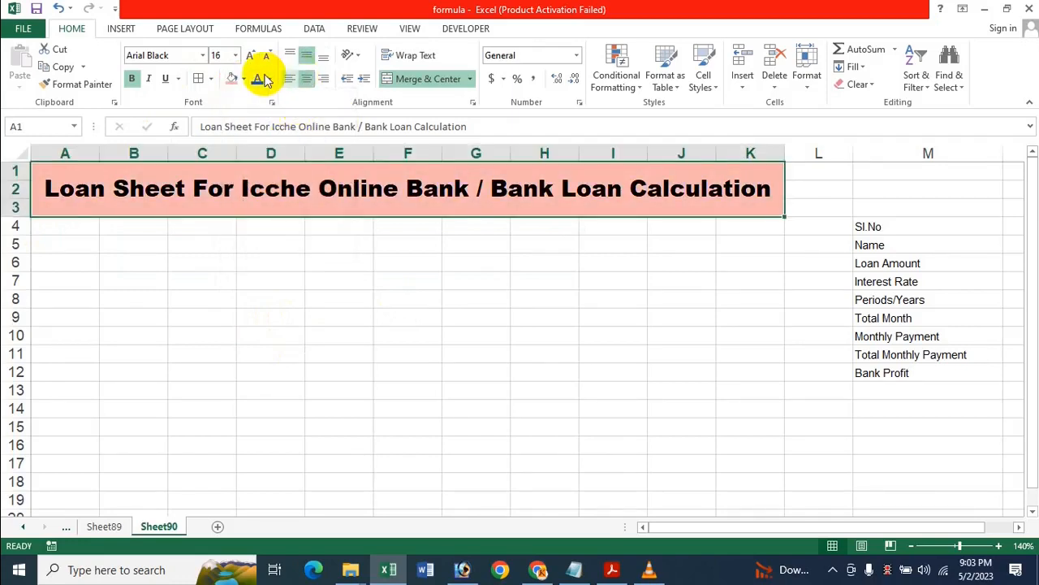
left_click(269, 78)
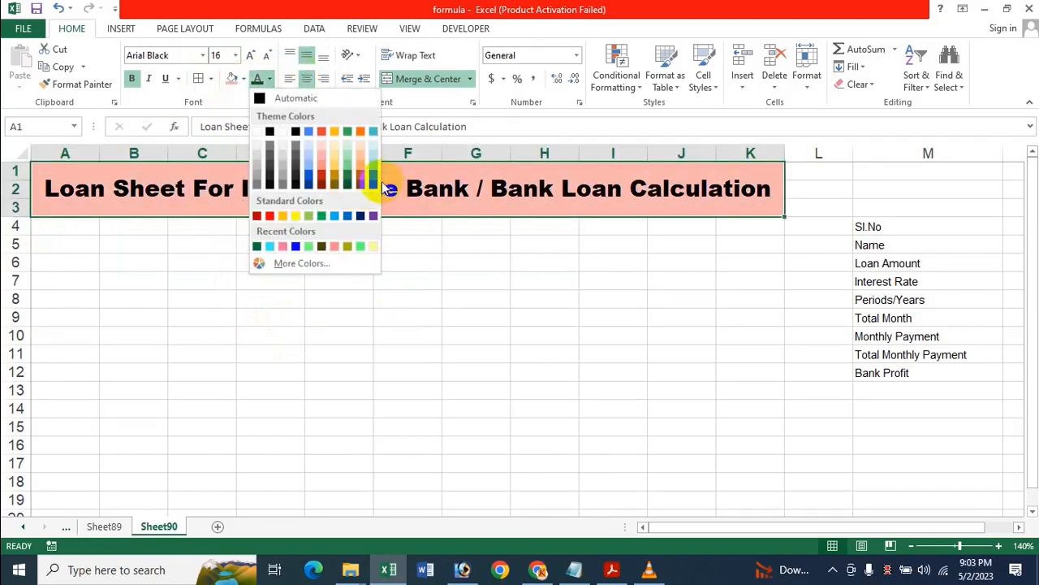
left_click(373, 186)
left_click(402, 299)
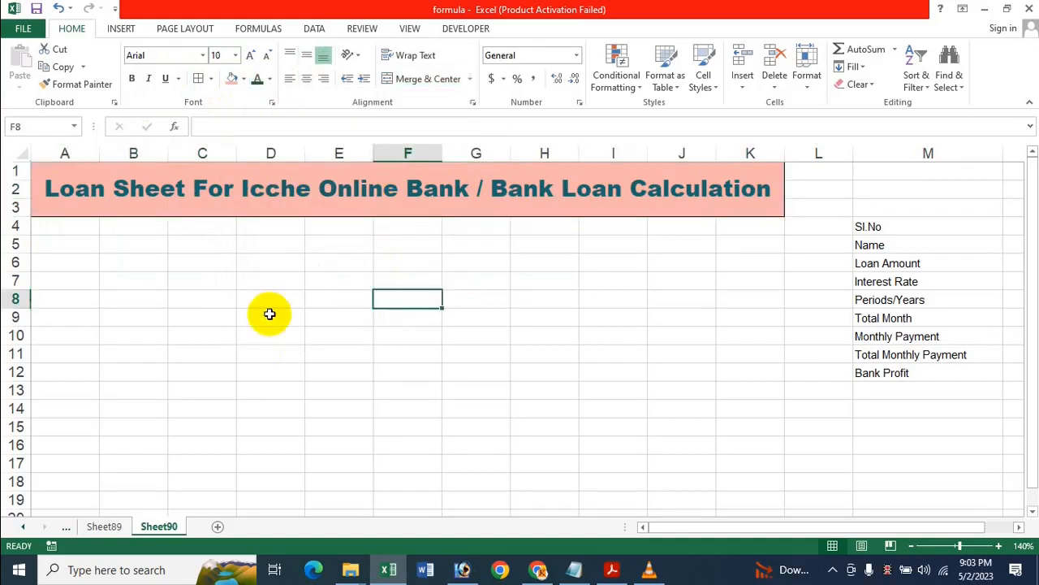
Enter the column headers Sl.No, Name and Loan Amount in cells A6 to C6.
left_click(122, 281)
left_click(72, 263)
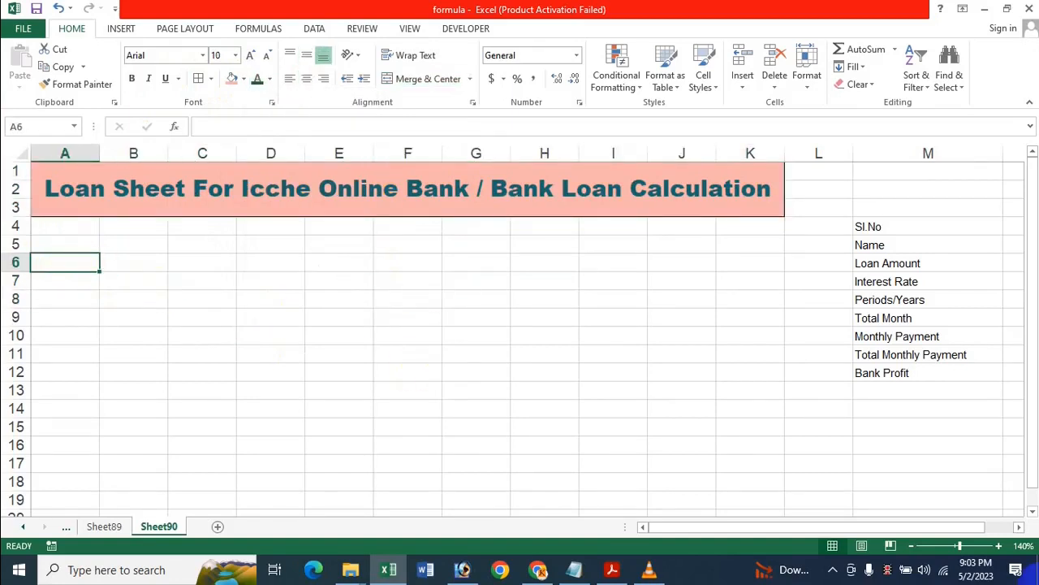
type("S")
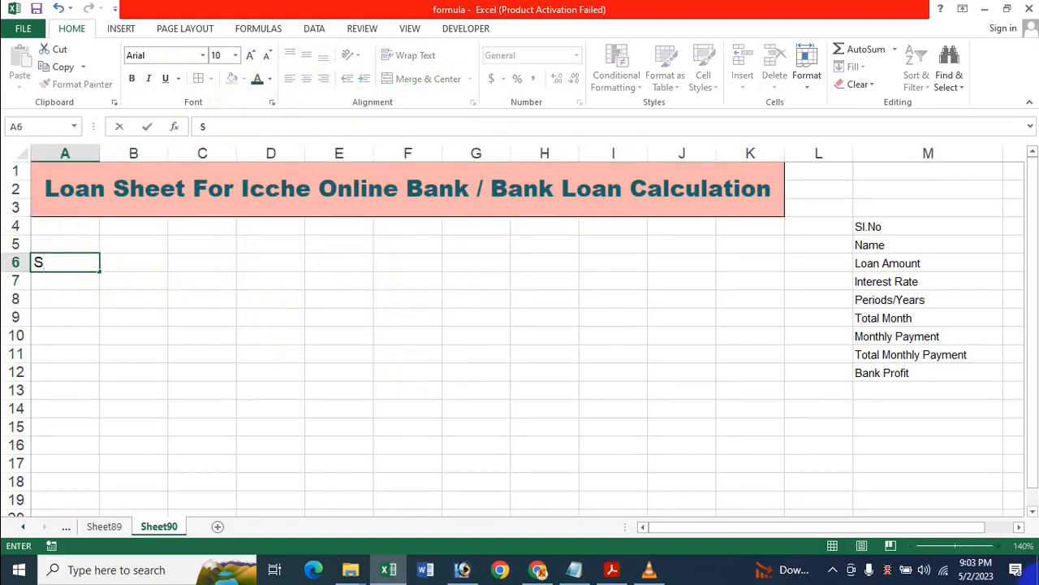
type("l.No")
key("Tab")
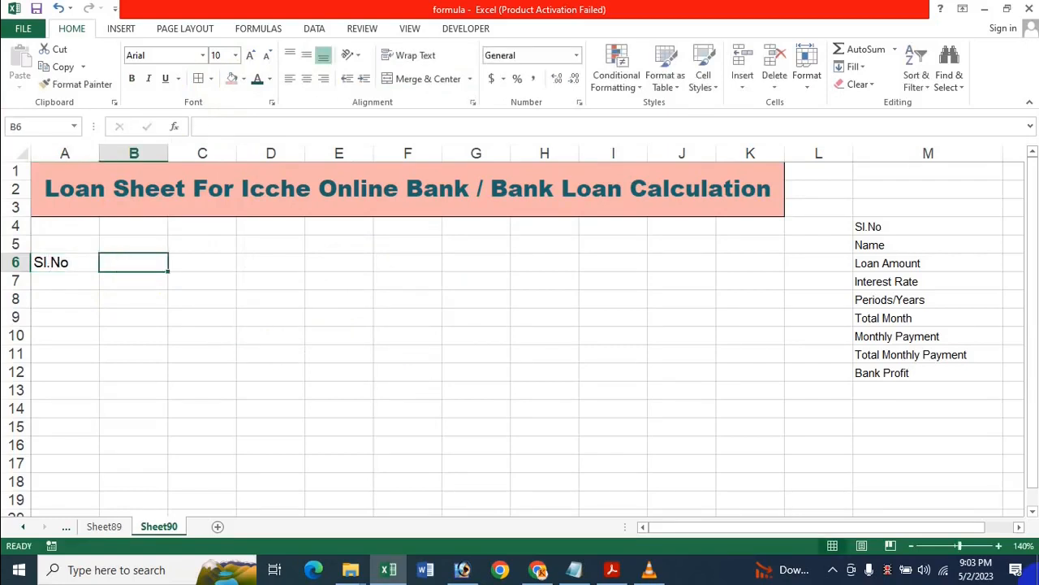
type("n")
key("BackSpace")
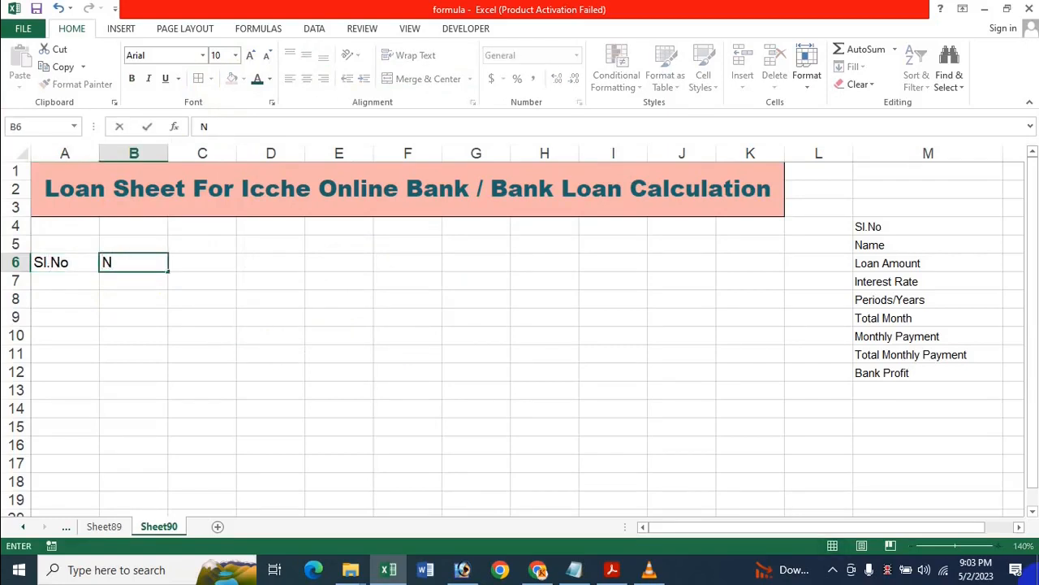
key("Tab")
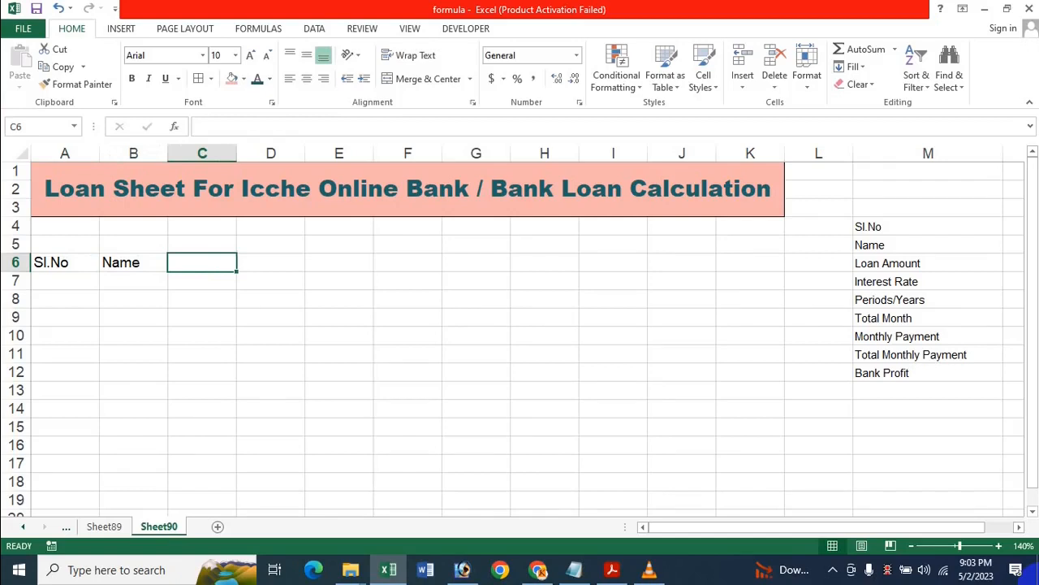
type("Loan Am")
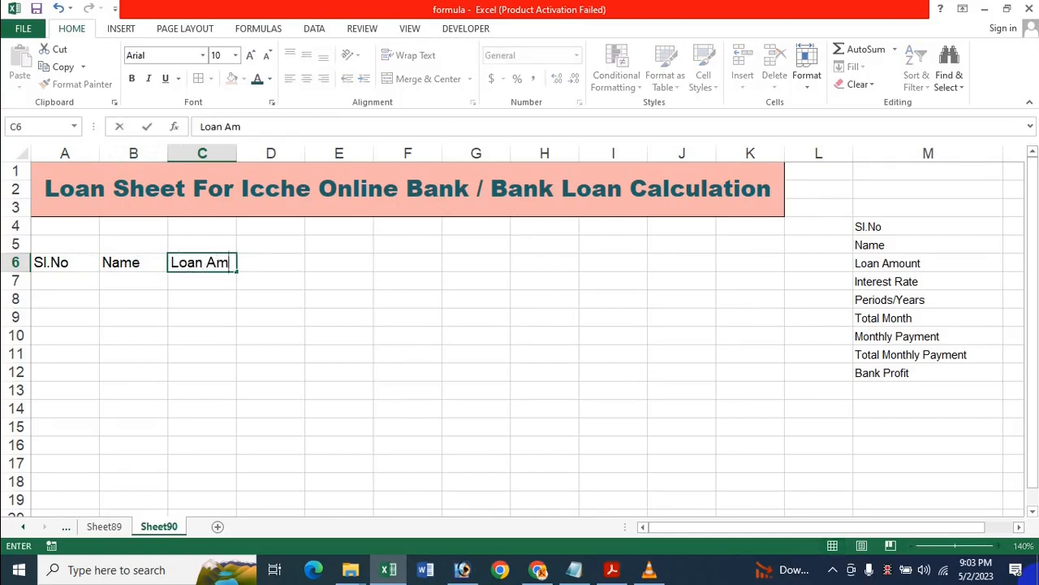
type("ount")
key("Tab")
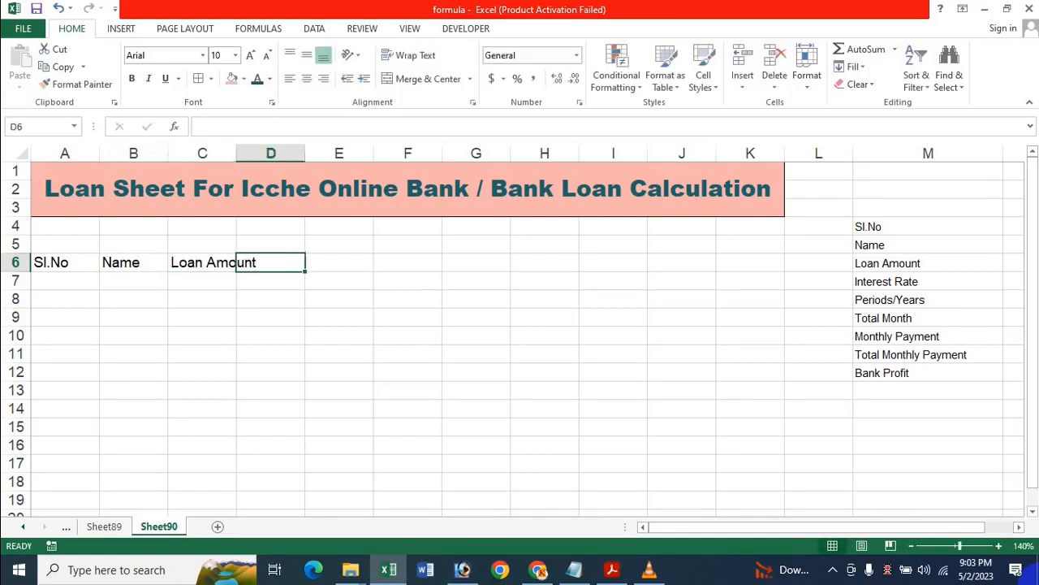
Enter the column headers Interest Rate, Periods/Years and Total Month in cells D6 to F6.
type("Interest")
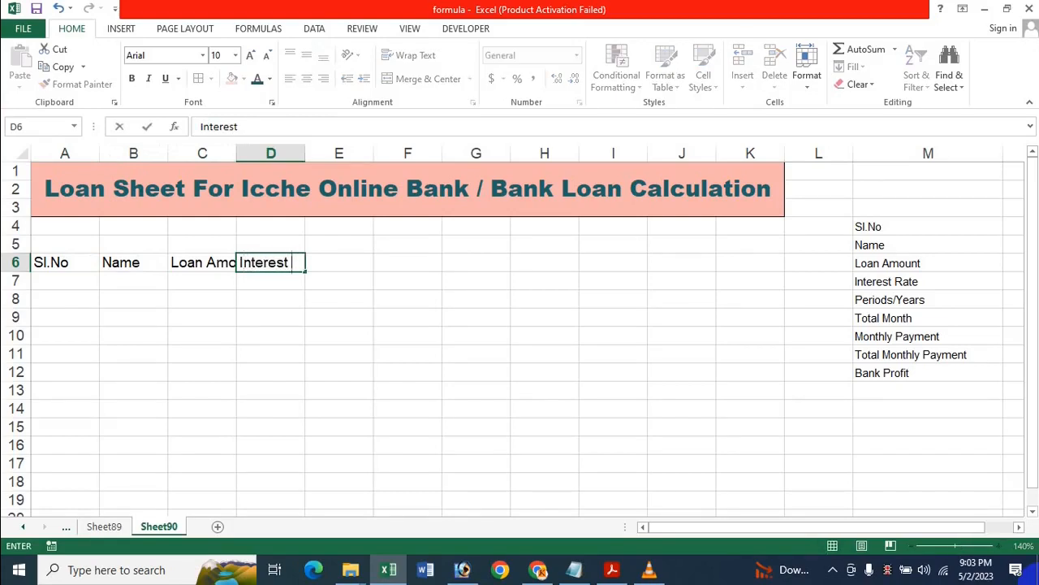
type(" Rate")
key("Tab")
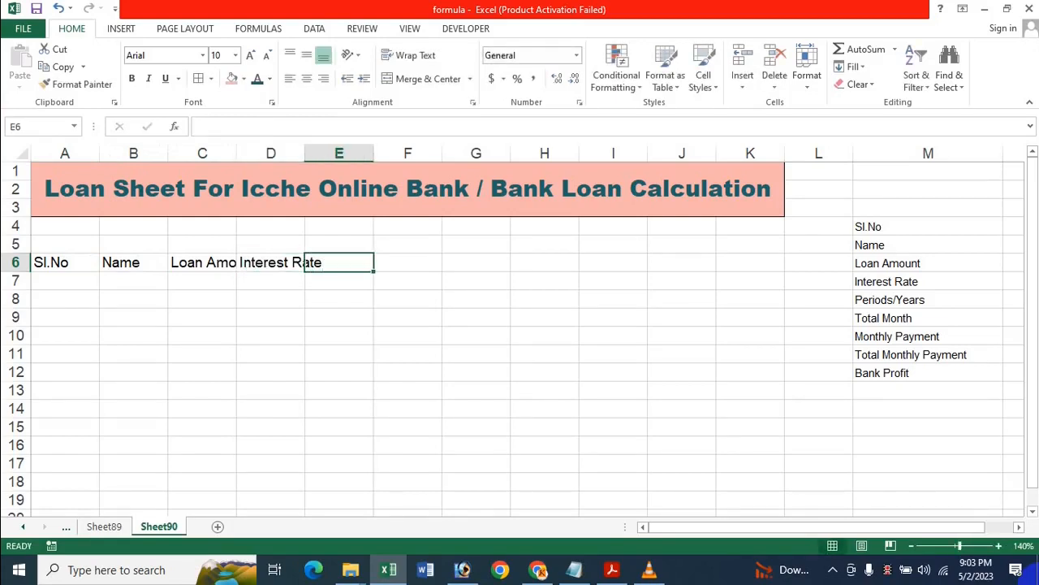
type("Periods/Years")
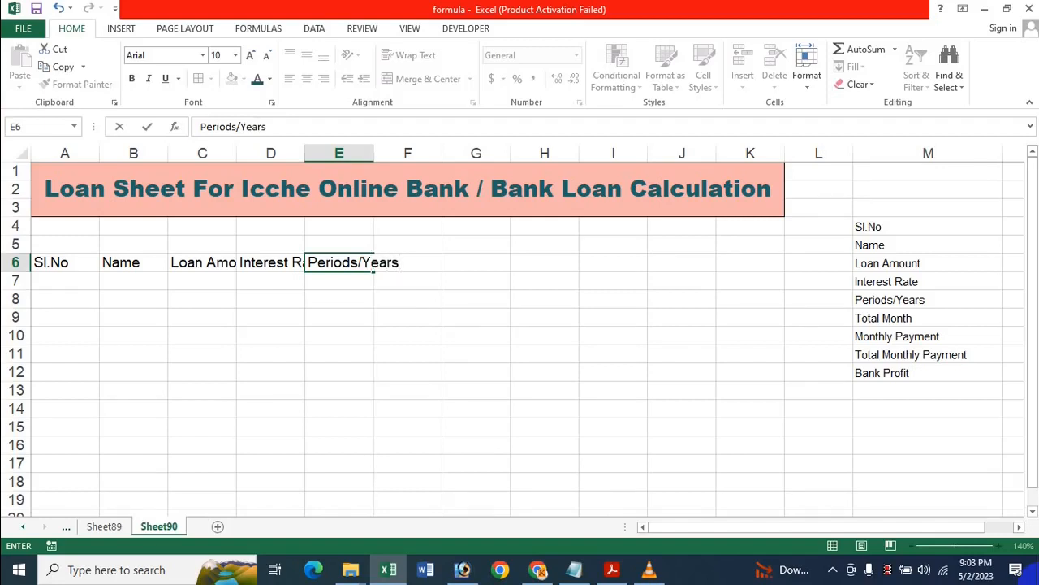
key("Tab")
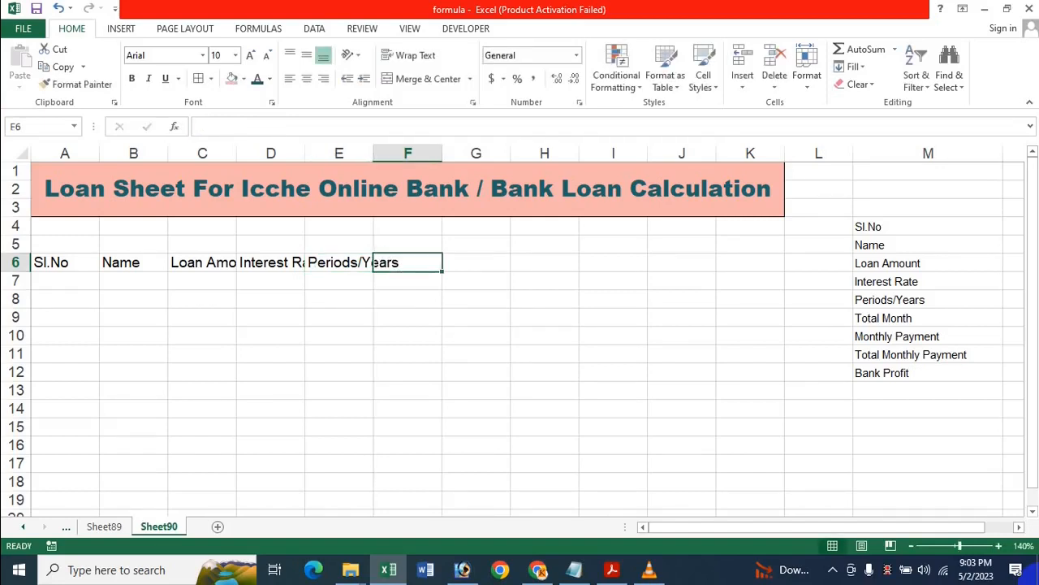
type("Total")
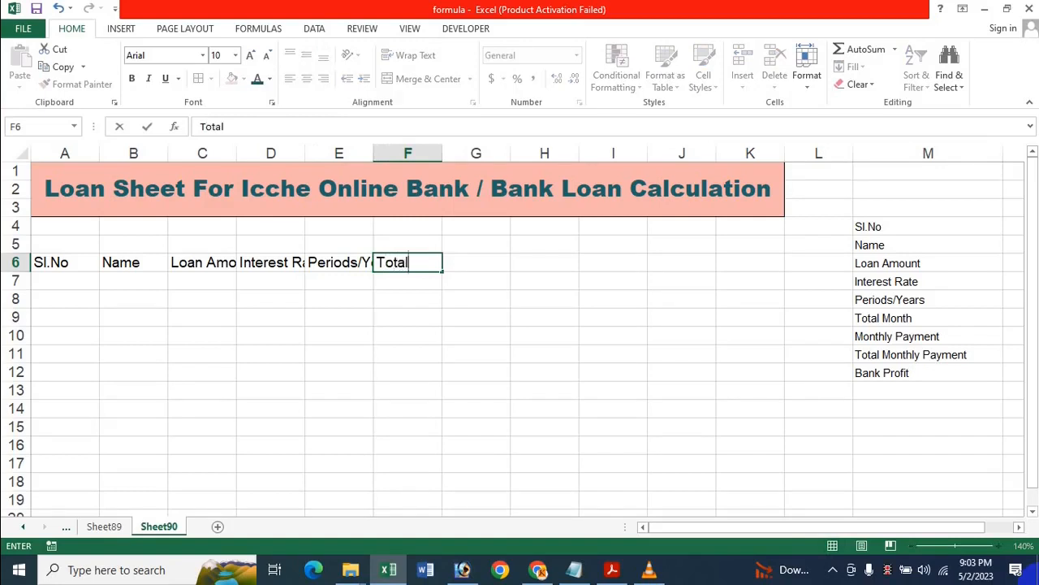
type(" Month")
key("Tab")
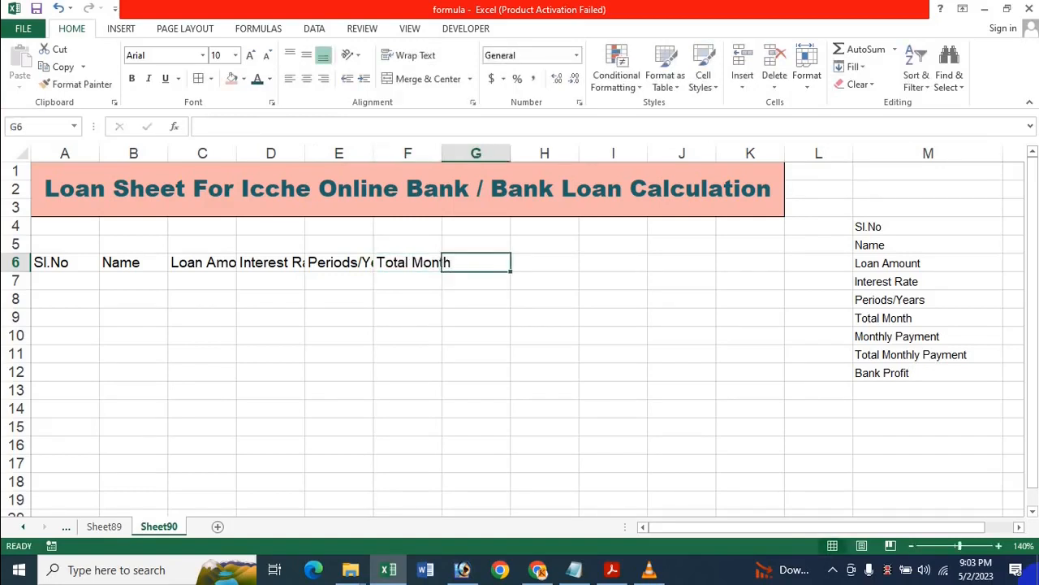
Enter the column headers Monthly Payment, Total Monthly Payment and Bank Profit in cells G6 to I6.
type("M")
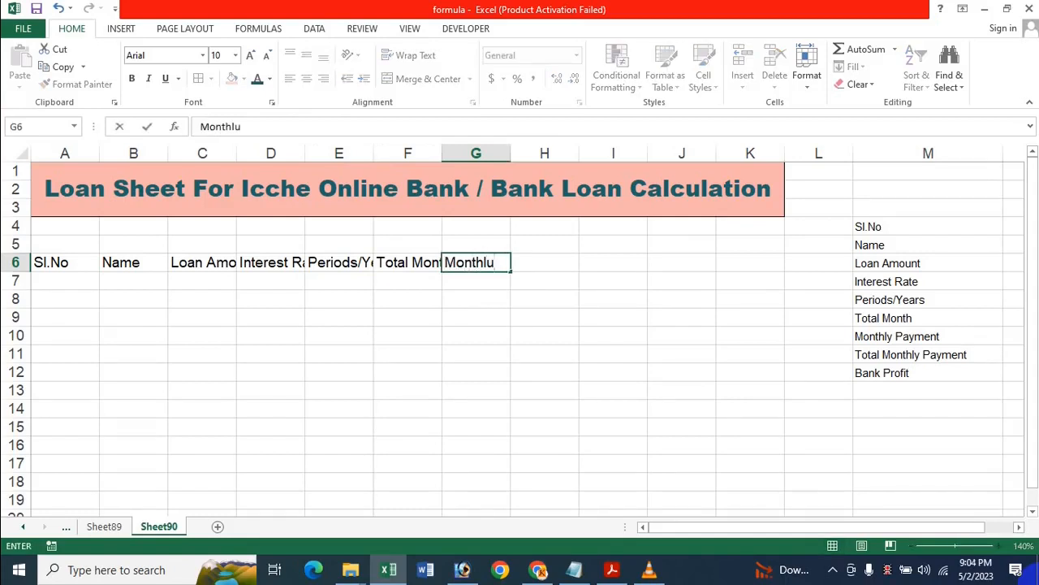
type("onthly Payment")
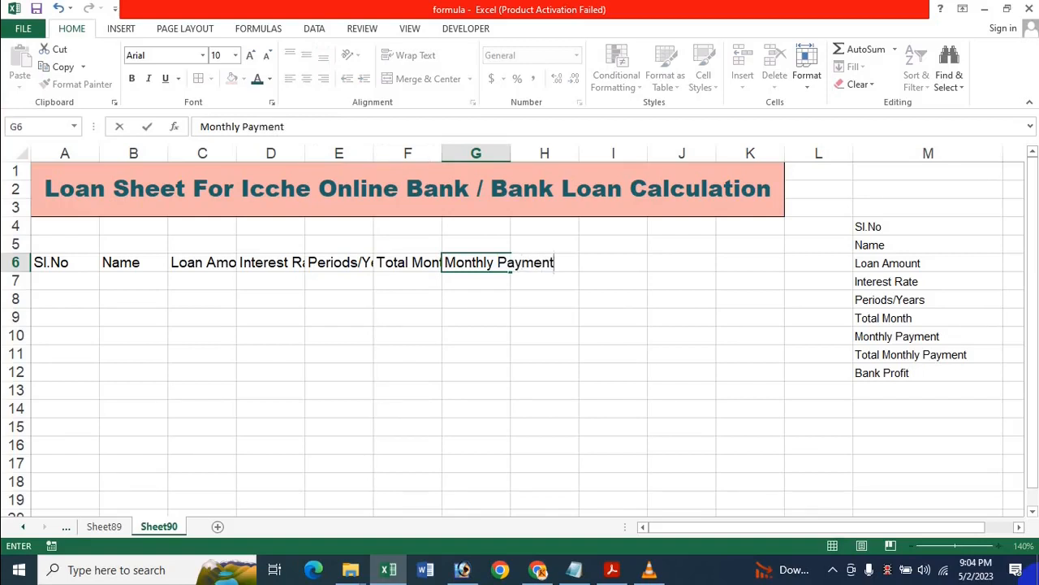
key("Tab")
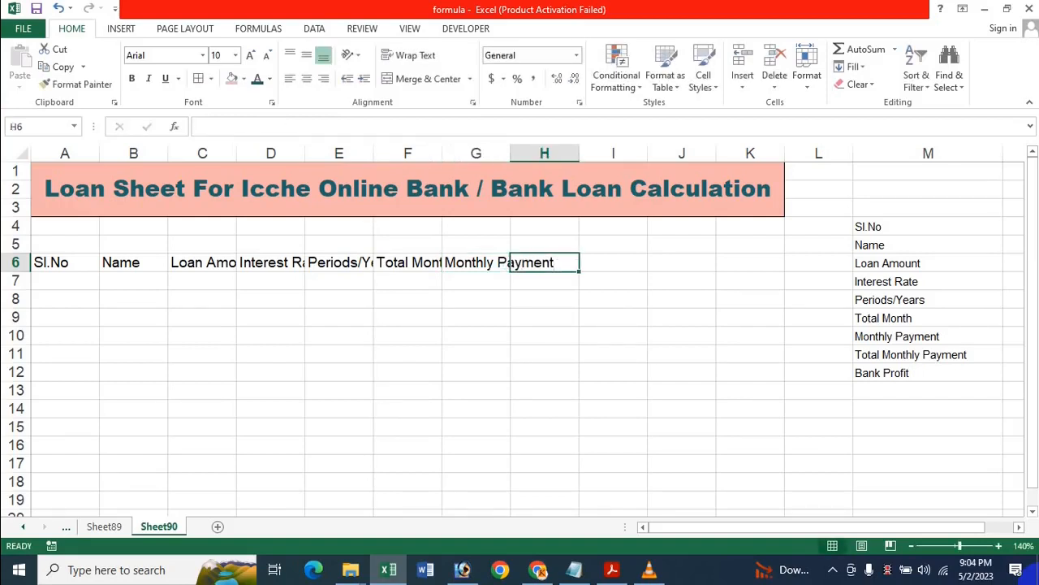
type("Total Month")
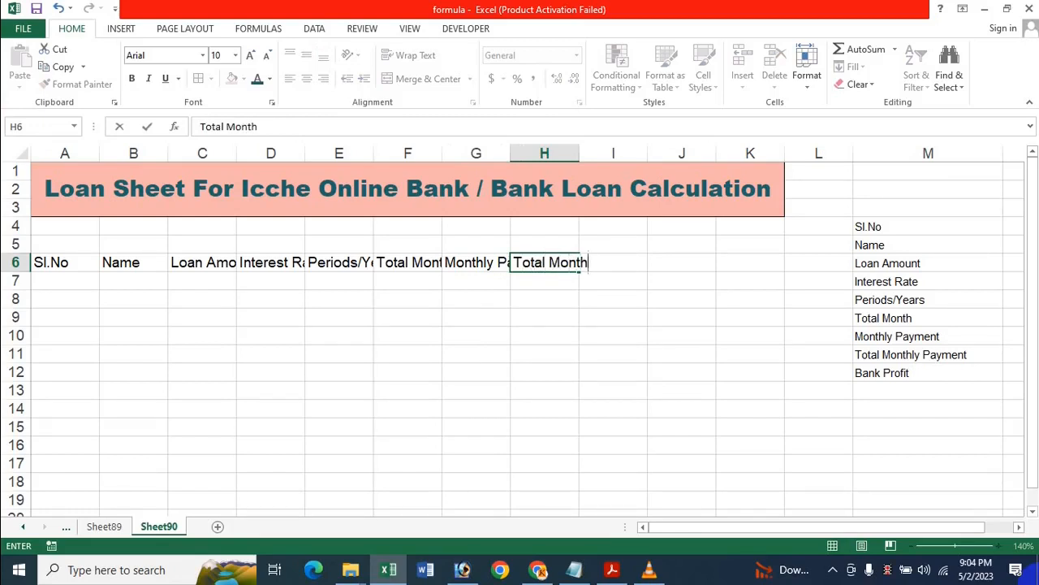
type("ly Payment")
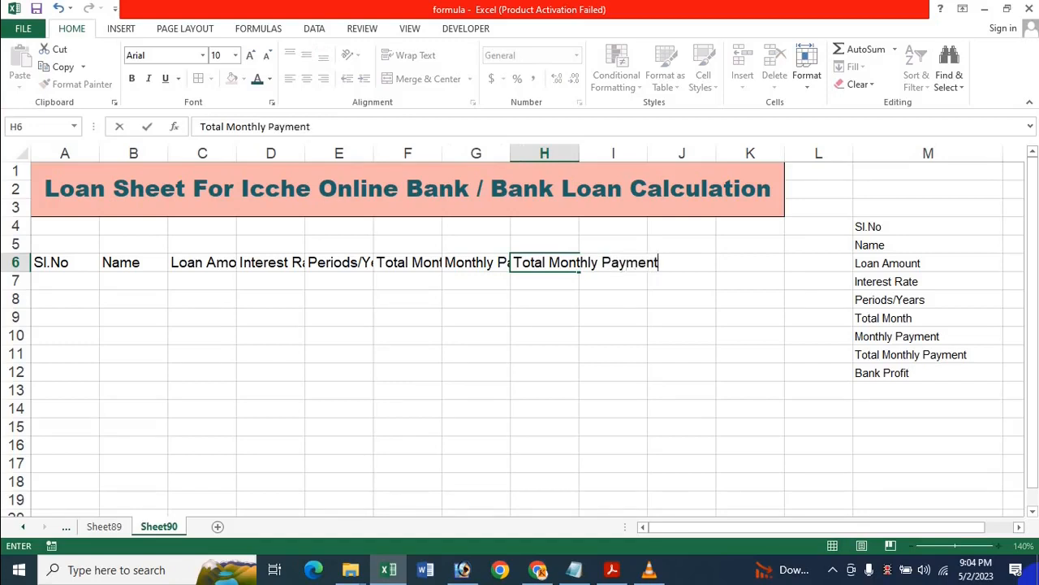
key("Tab")
type("B")
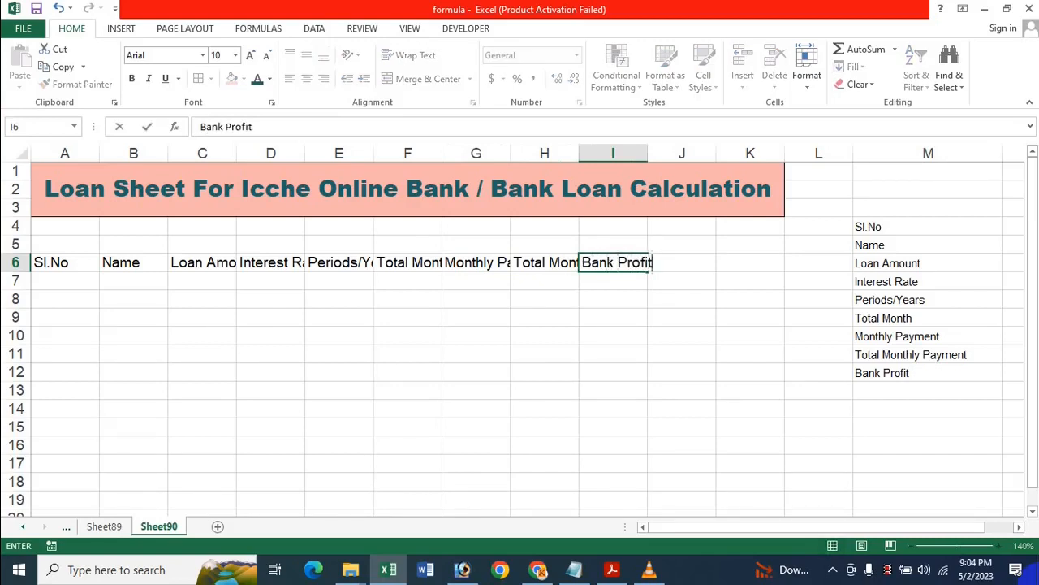
left_click(623, 337)
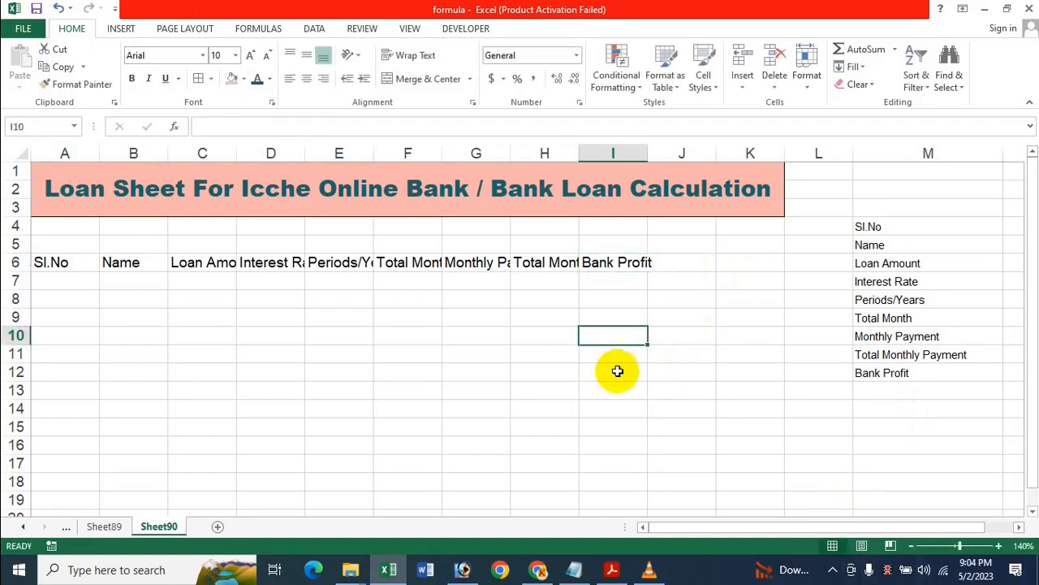
Widen columns C to F so the headers from Loan Amount to Total Month fit fully.
left_click_drag(204, 153, 512, 153)
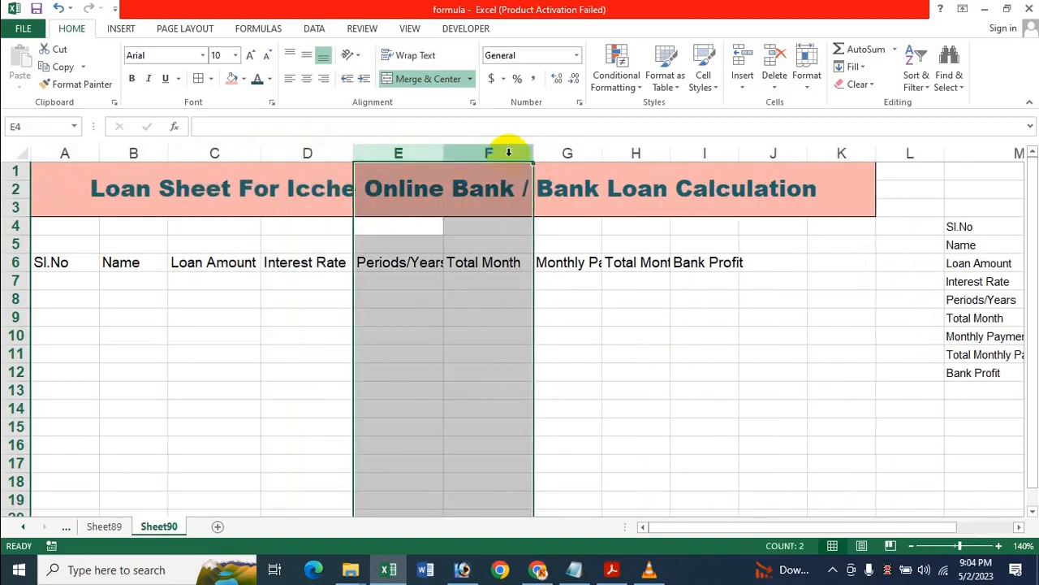
left_click(508, 153)
left_click(436, 153)
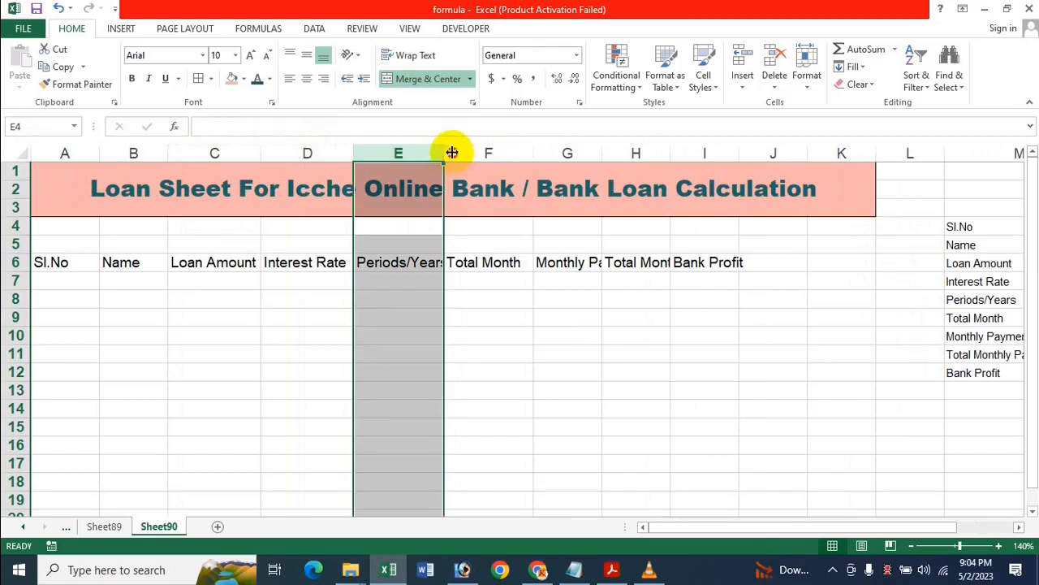
double_click(452, 152)
left_click(520, 336)
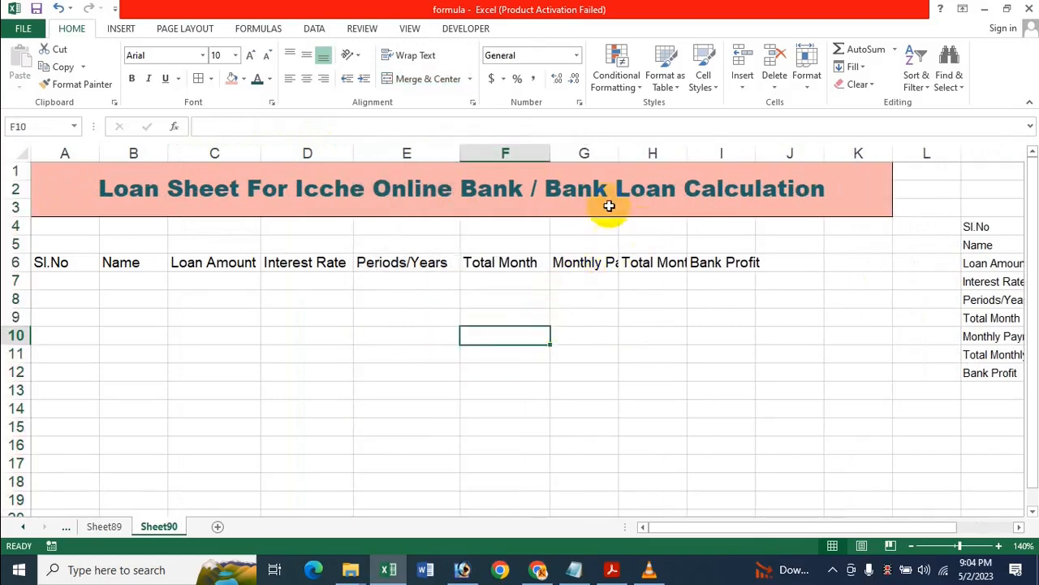
Widen columns G, H and I to fit the Monthly Payment, Total Monthly Payment and Bank Profit headers.
left_click_drag(585, 152, 737, 154)
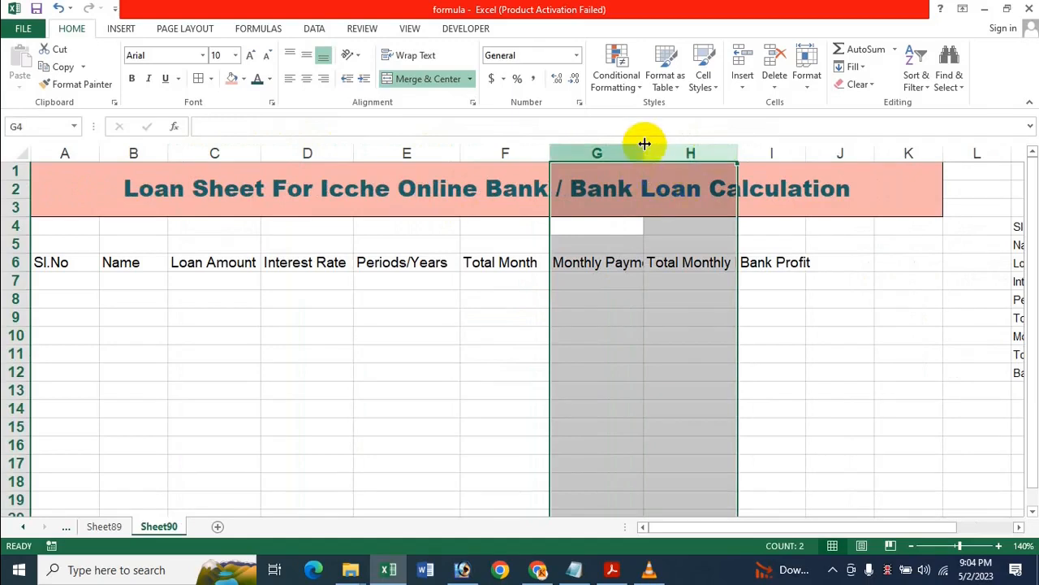
left_click(615, 148)
left_click_drag(643, 154, 667, 155)
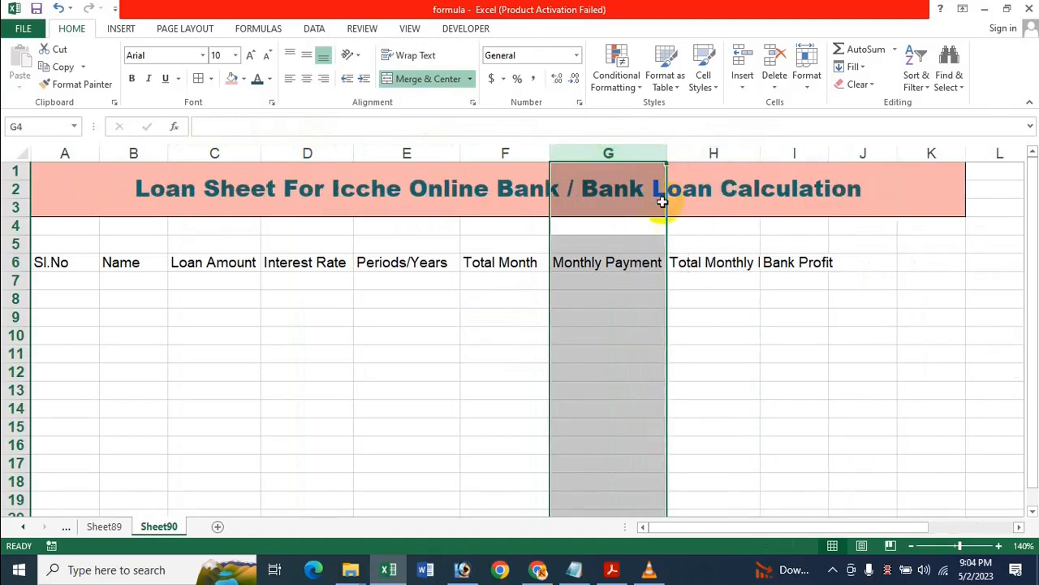
left_click(725, 350)
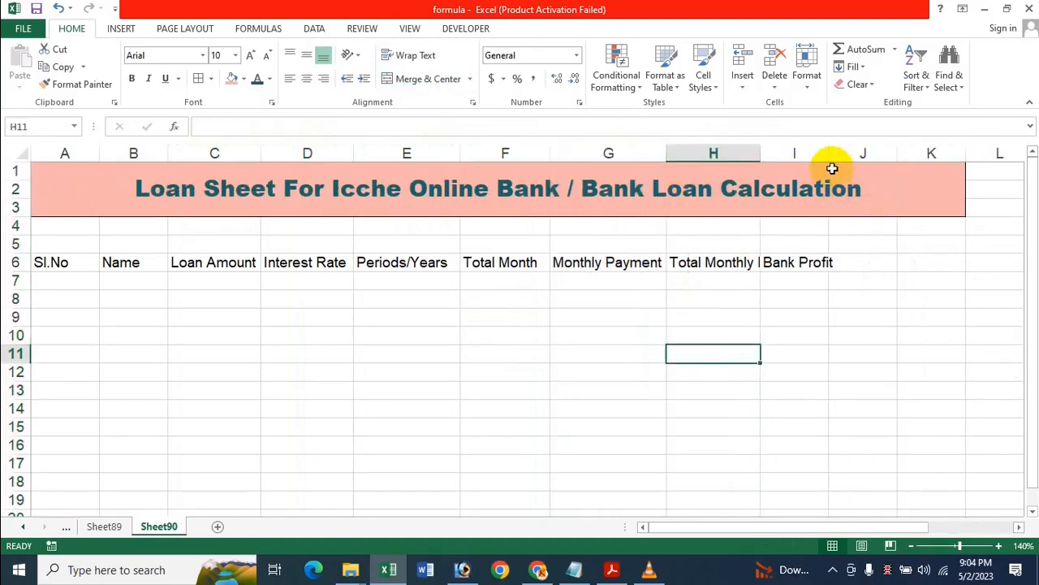
left_click_drag(829, 153, 850, 153)
left_click_drag(760, 154, 815, 153)
left_click(633, 350)
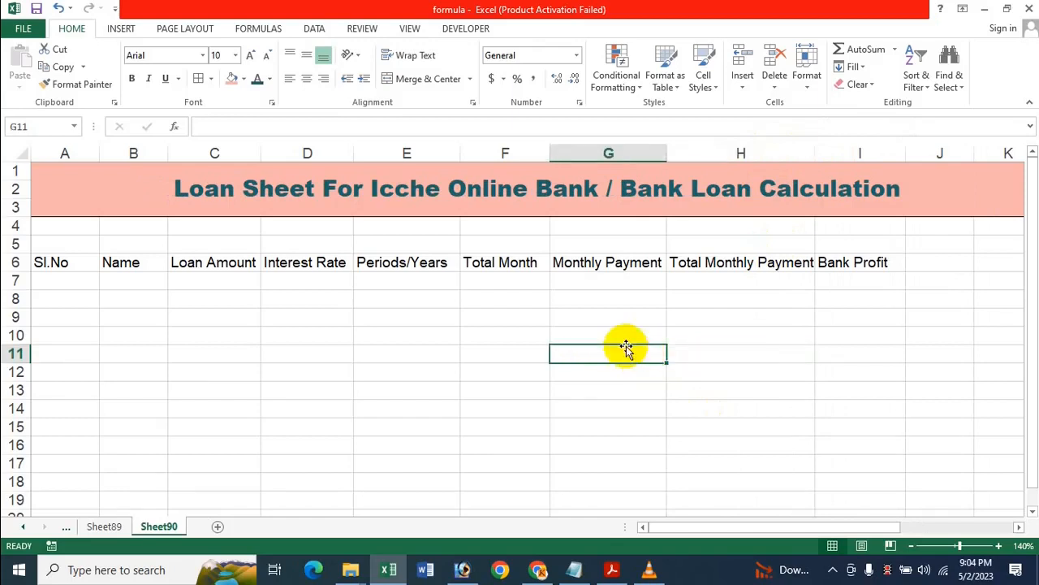
Narrow the Sl.No column slightly.
left_click(576, 319)
left_click(105, 263)
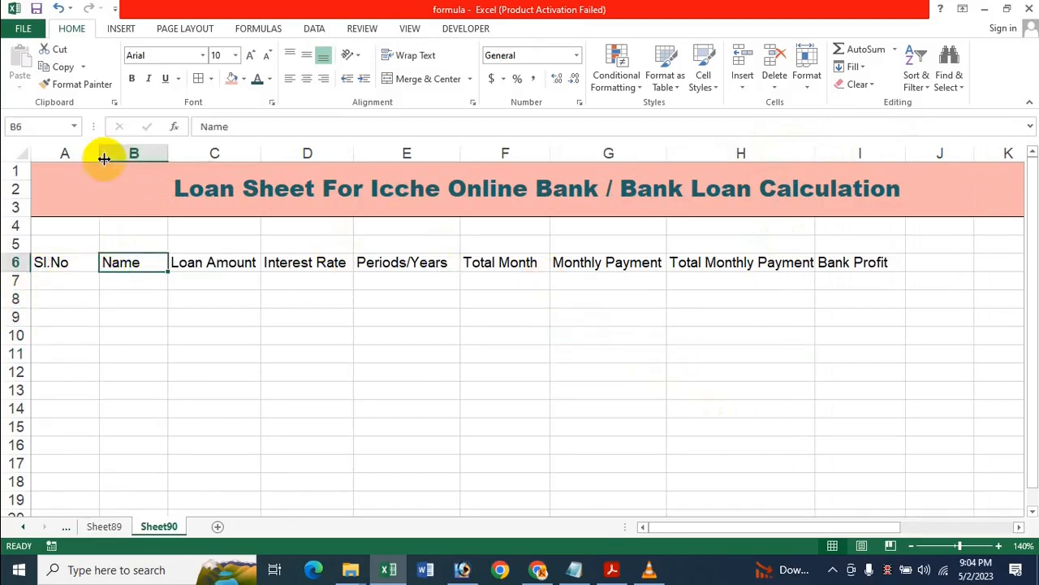
left_click_drag(99, 153, 92, 153)
Make the header row A6:I6 bold and give its cells all borders.
left_click_drag(62, 260, 863, 262)
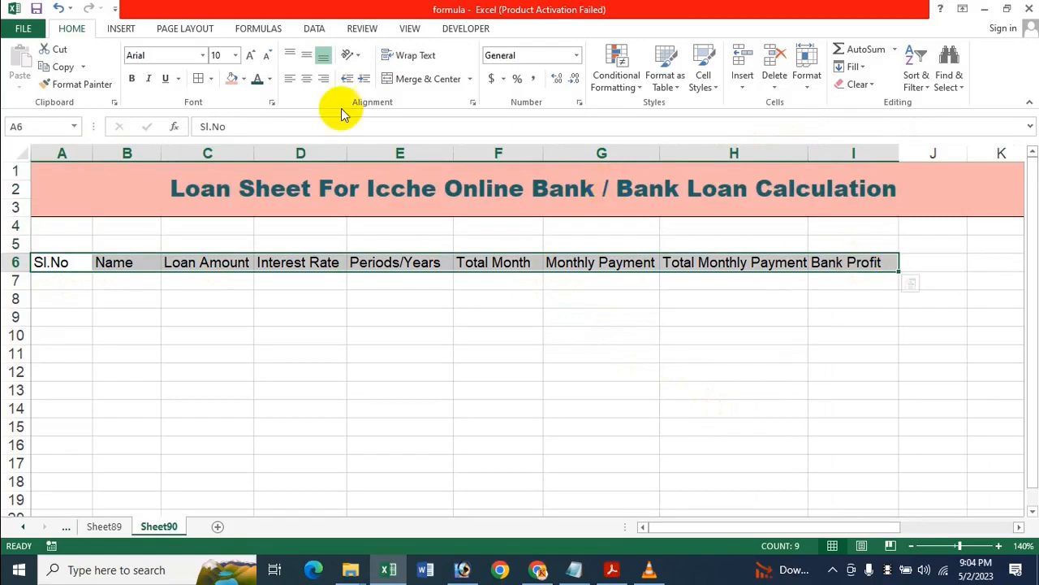
left_click(132, 78)
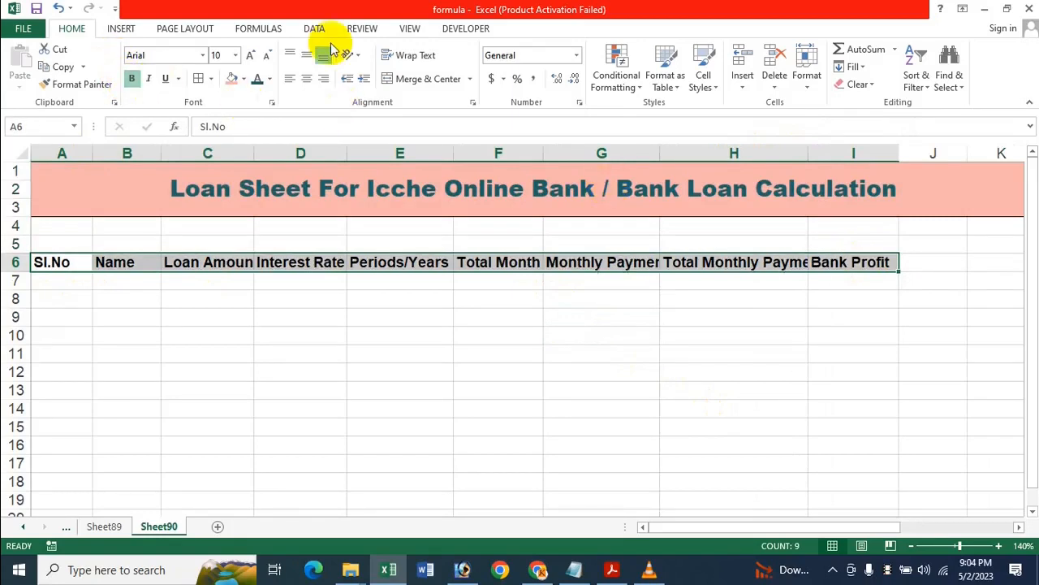
left_click(198, 78)
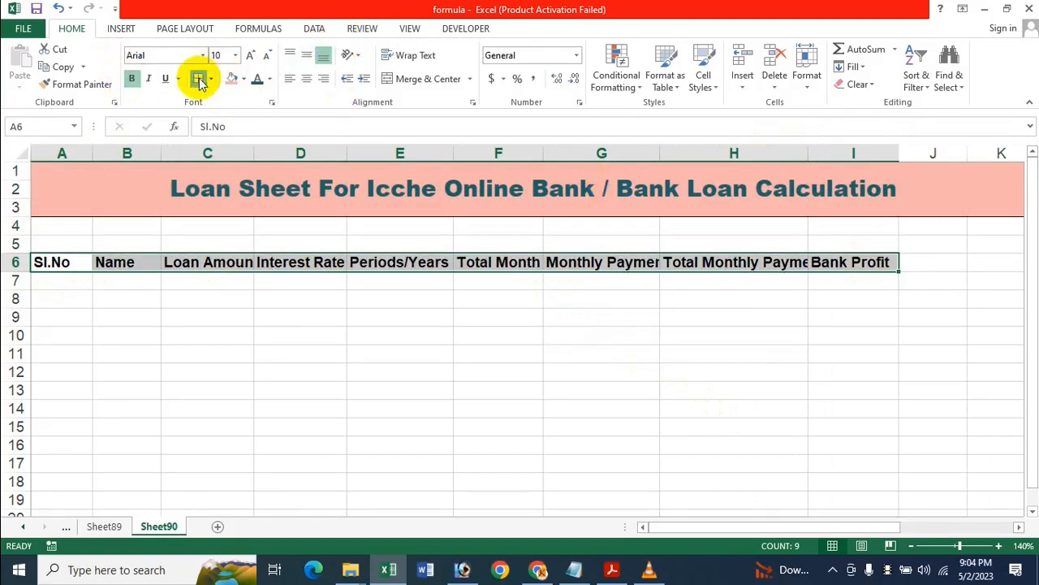
Give the header row a light blue fill and dark green text.
left_click(244, 79)
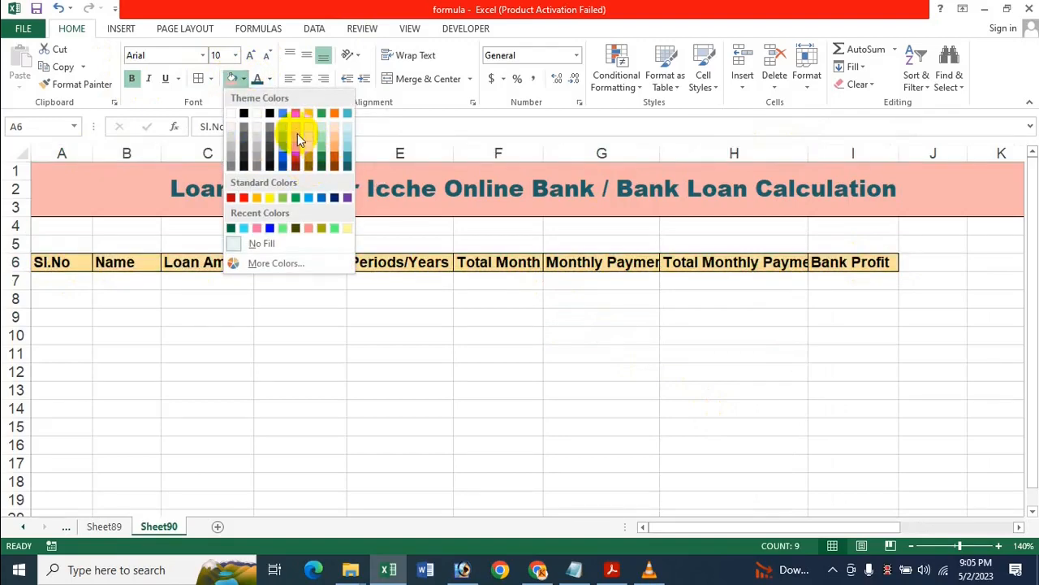
left_click(298, 134)
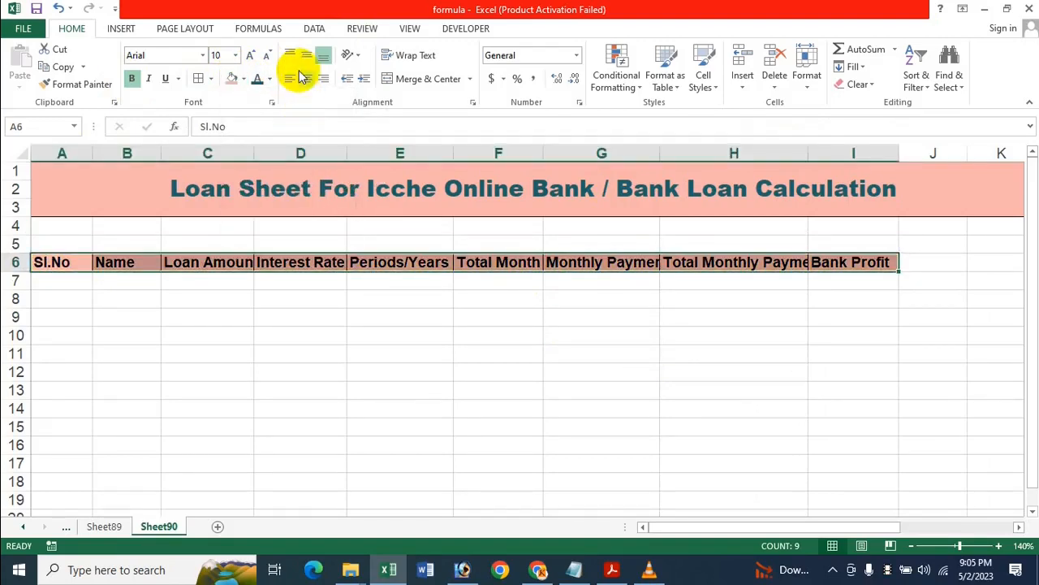
left_click(244, 79)
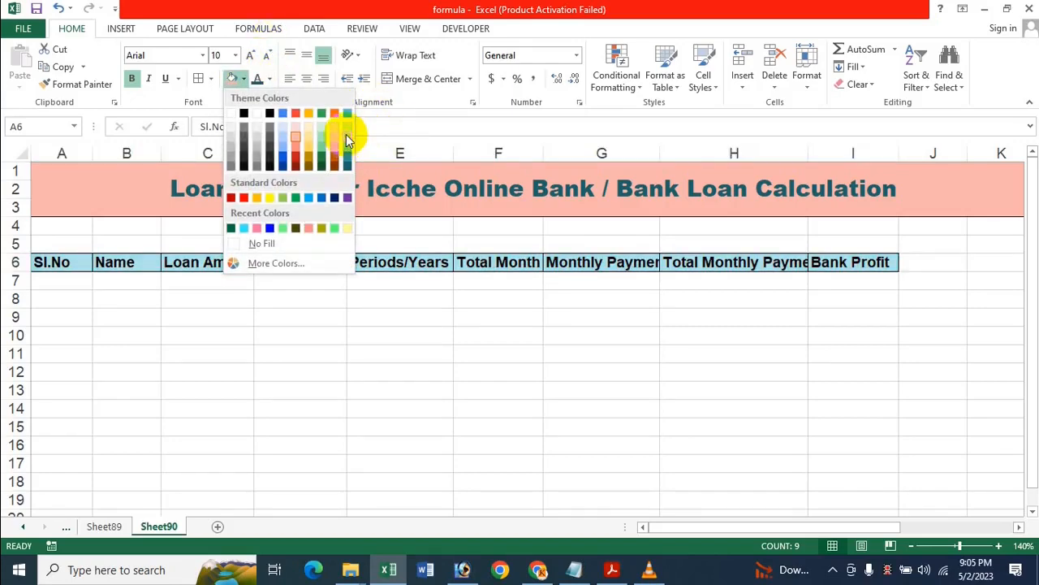
left_click(347, 148)
left_click(272, 79)
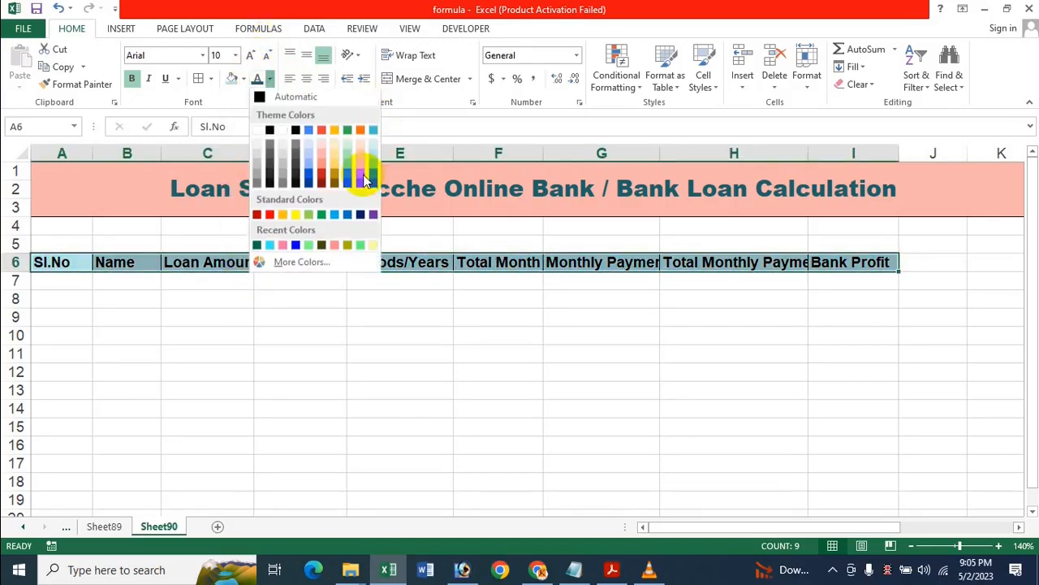
left_click(347, 188)
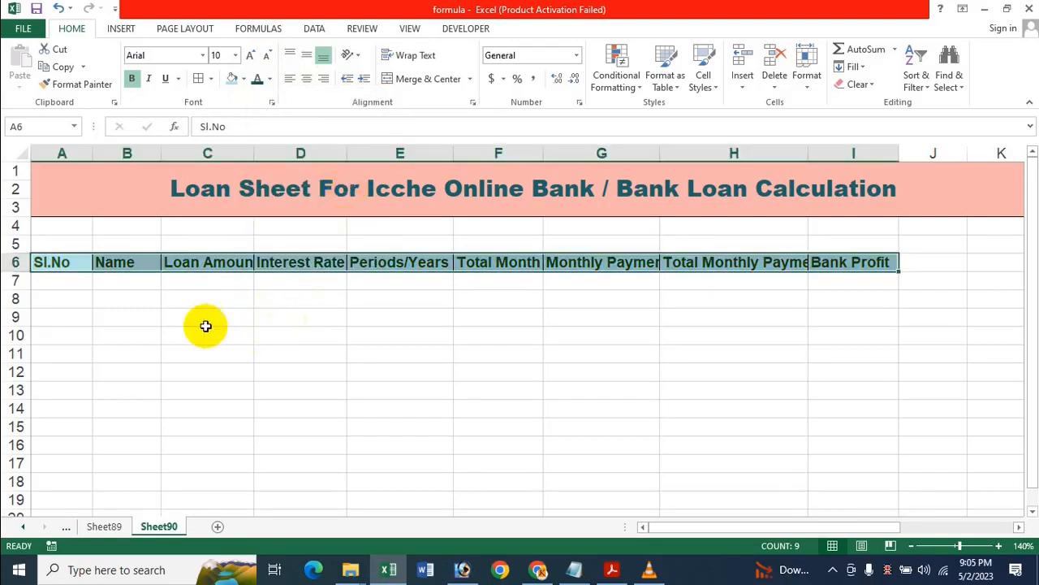
Apply all borders to the table range A6:I17.
left_click_drag(68, 247, 864, 462)
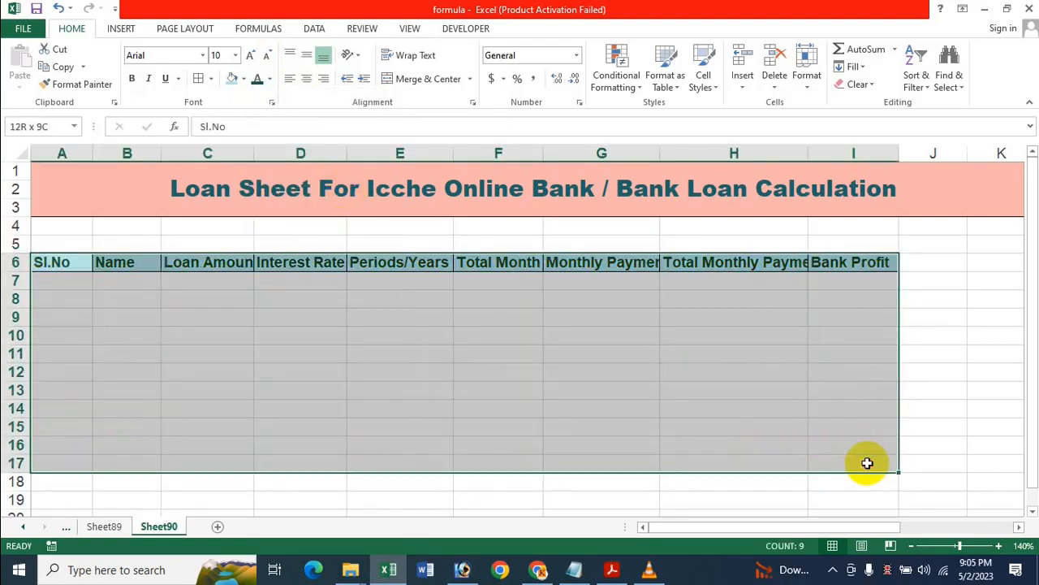
left_click(199, 80)
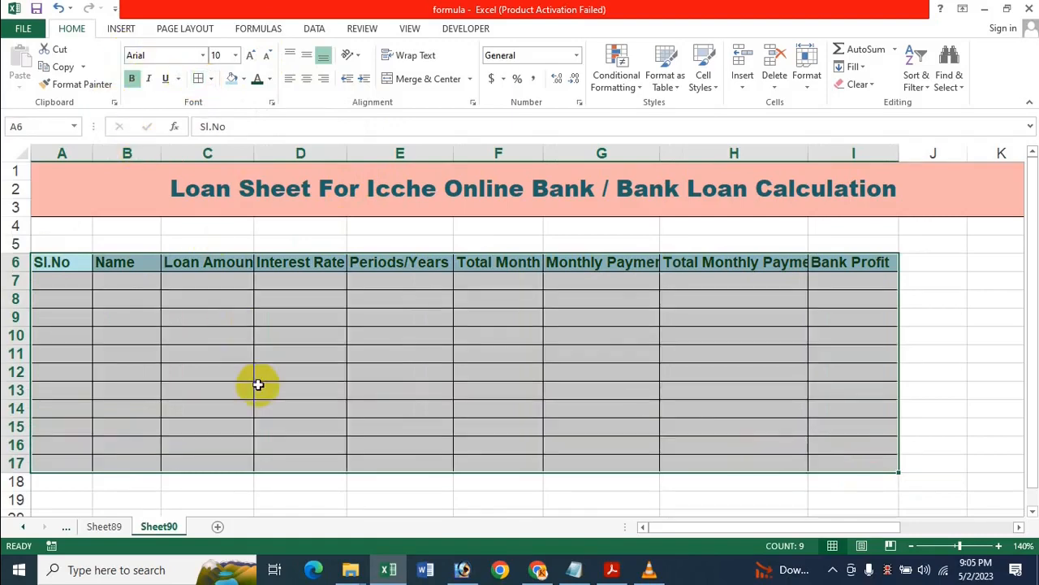
left_click(257, 384)
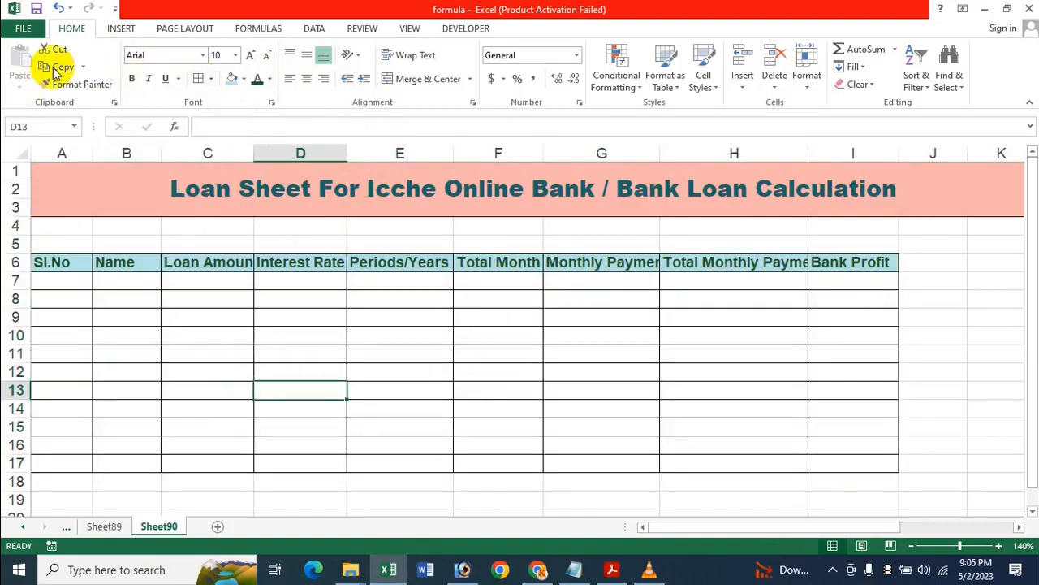
Center the contents of A6:I17 both vertically and horizontally.
left_click(88, 274)
left_click_drag(70, 262, 860, 459)
left_click(306, 54)
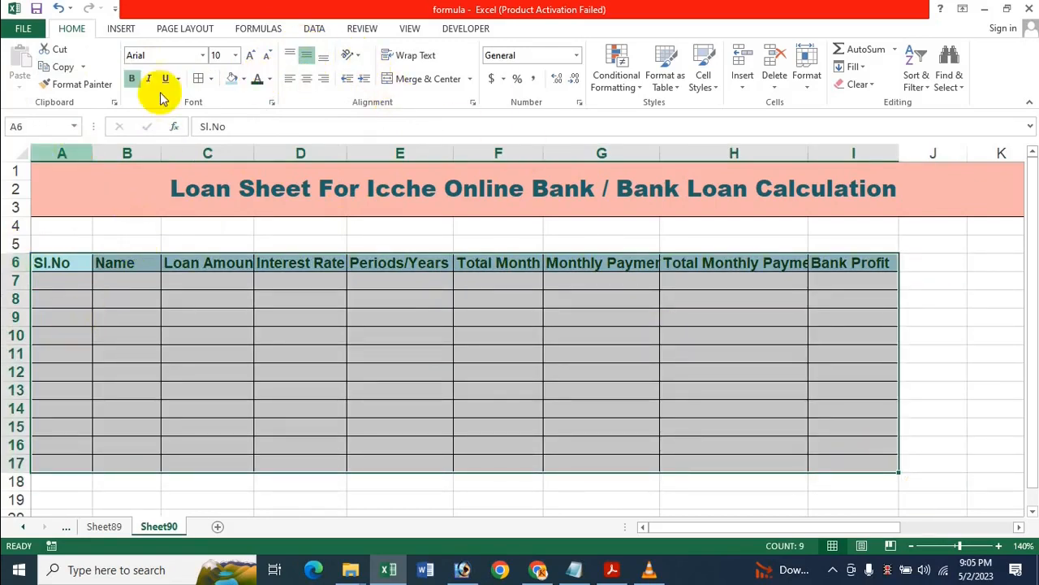
left_click(306, 78)
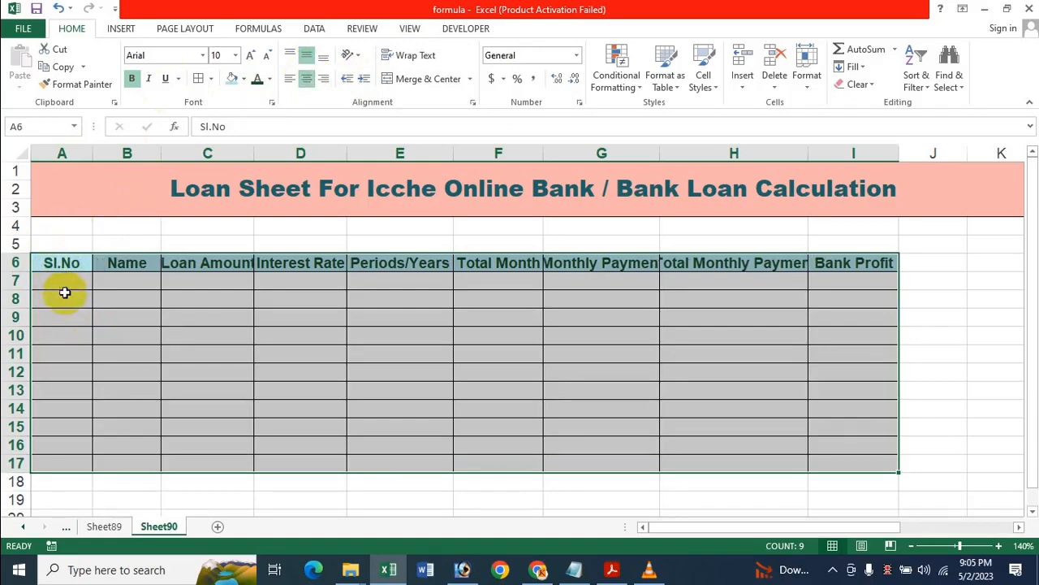
Number the rows 1 to 11 in A7:A17 by entering 1 and 2 and filling the series down.
left_click(69, 276)
type("1")
key("Return")
type("2")
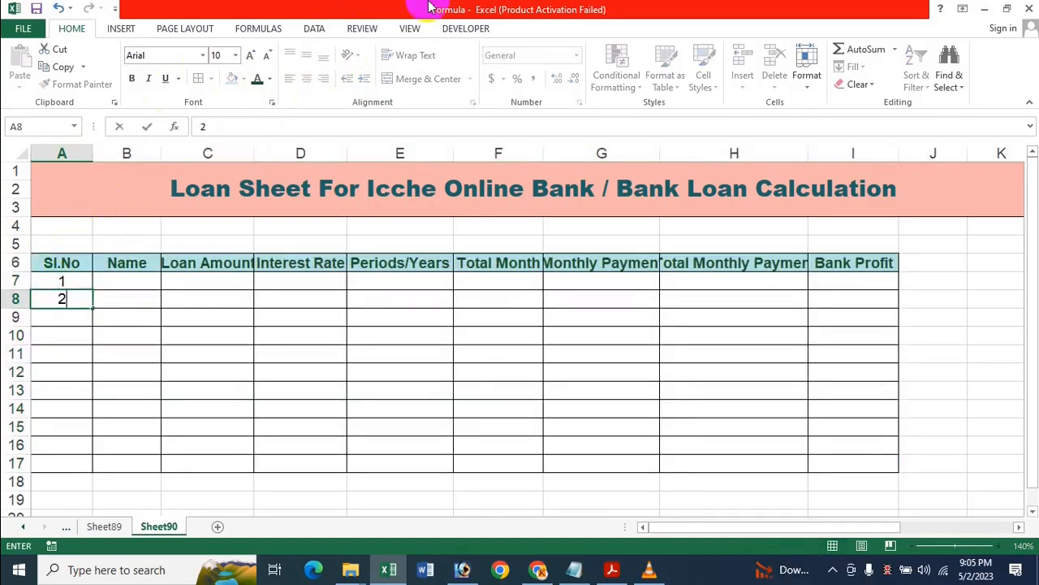
left_click(15, 463)
left_click_drag(48, 280, 86, 468)
Enter the first customer's name in B7 and a loan amount of 500000 in C7.
left_click(149, 284)
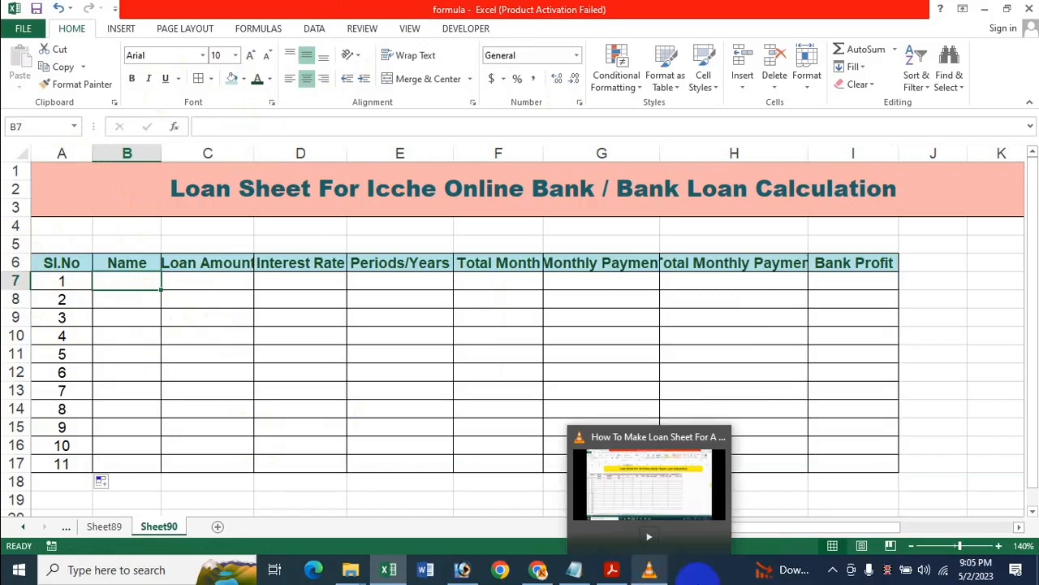
type("Ic")
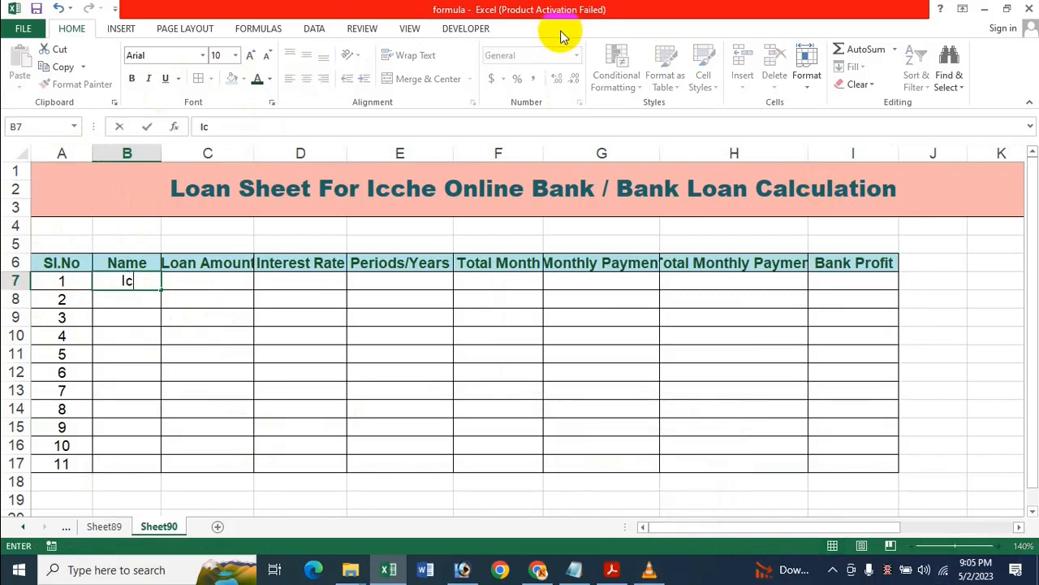
type("che")
key("Tab")
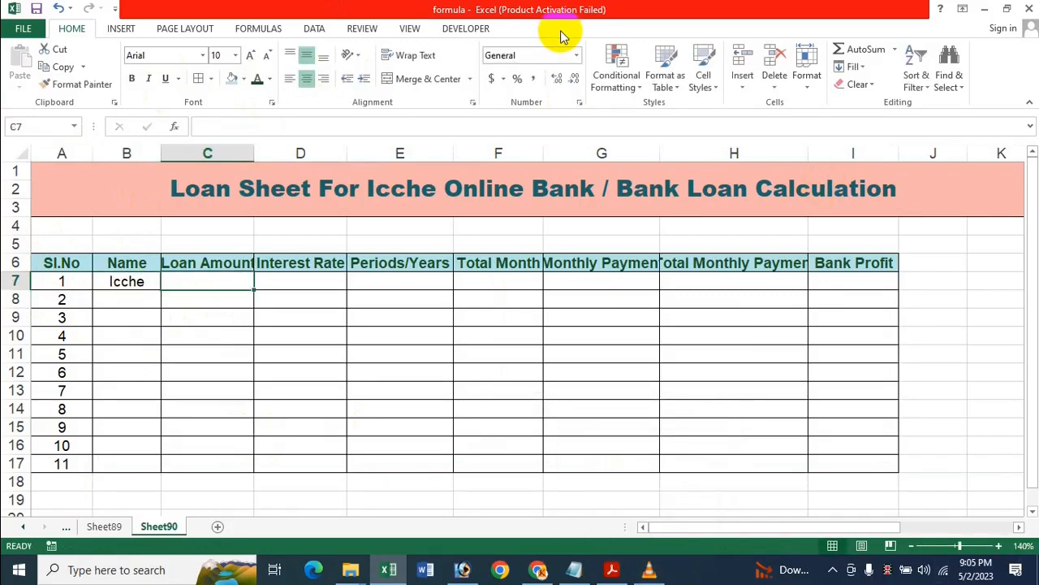
type("50")
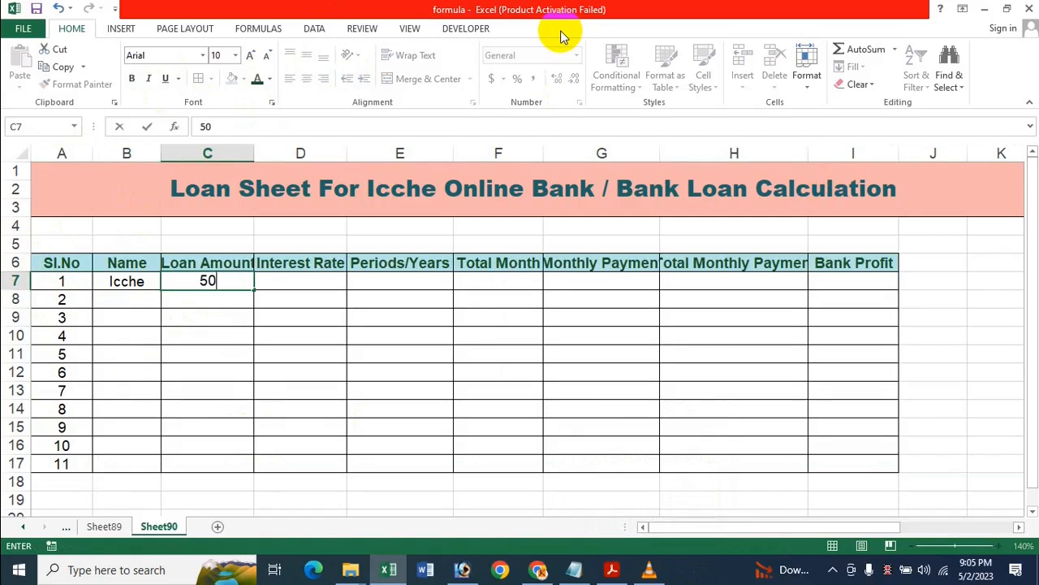
type("0000")
key("Tab")
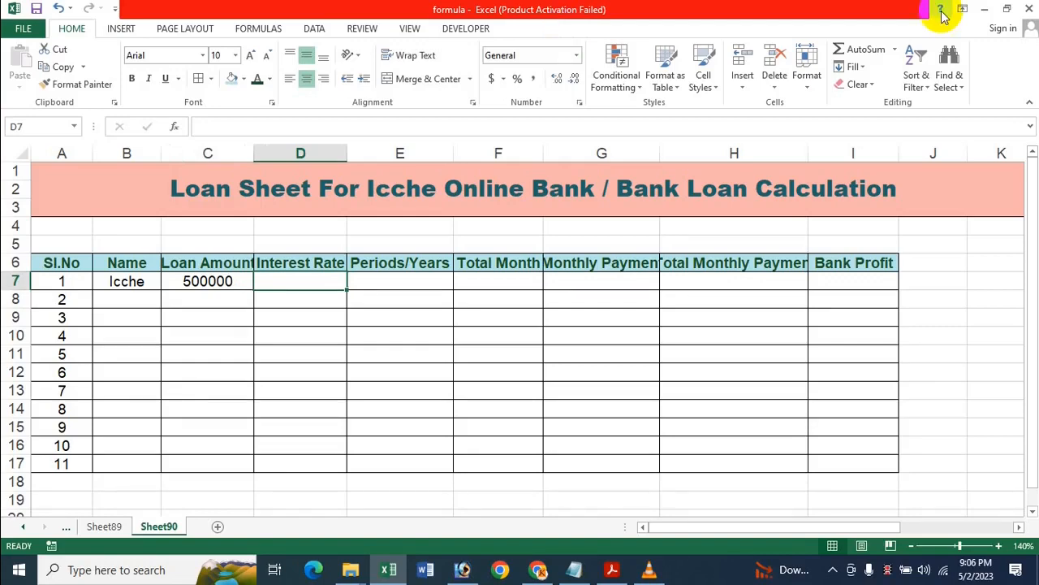
Enter an interest rate of 10% in D7 and a period of 5 years in E7.
type("10")
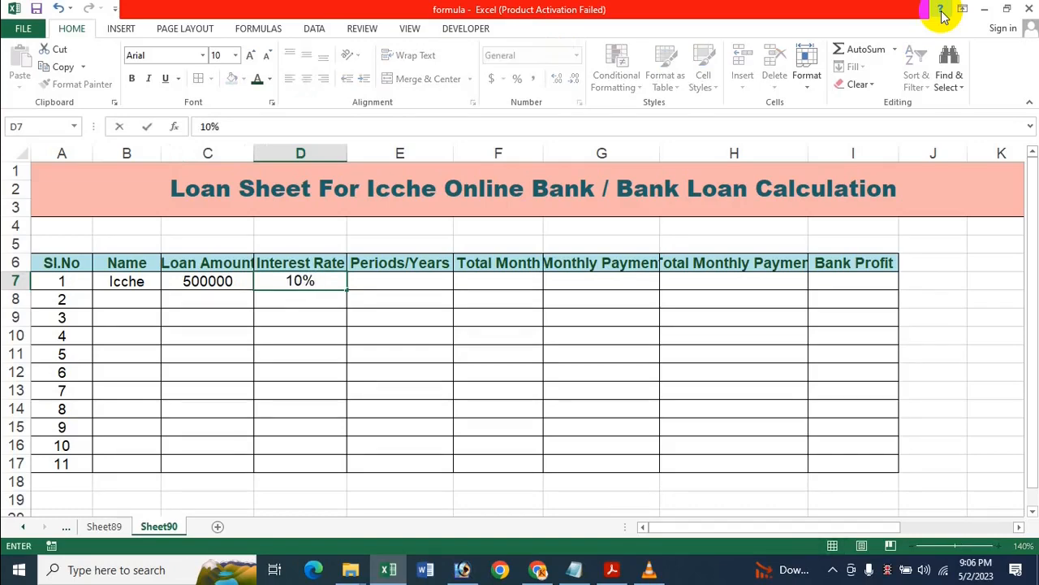
key("Tab")
type("5")
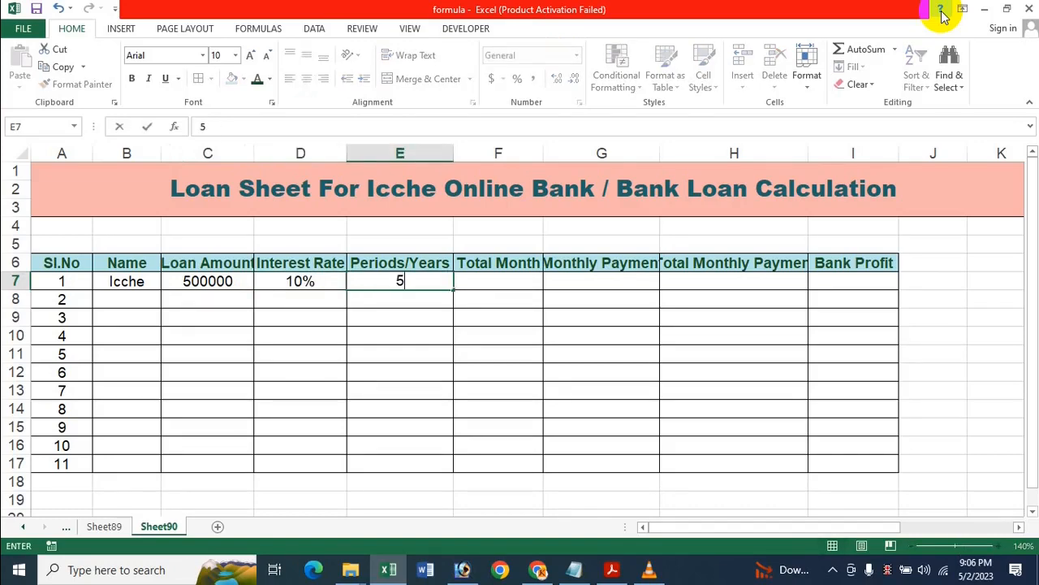
key("Tab")
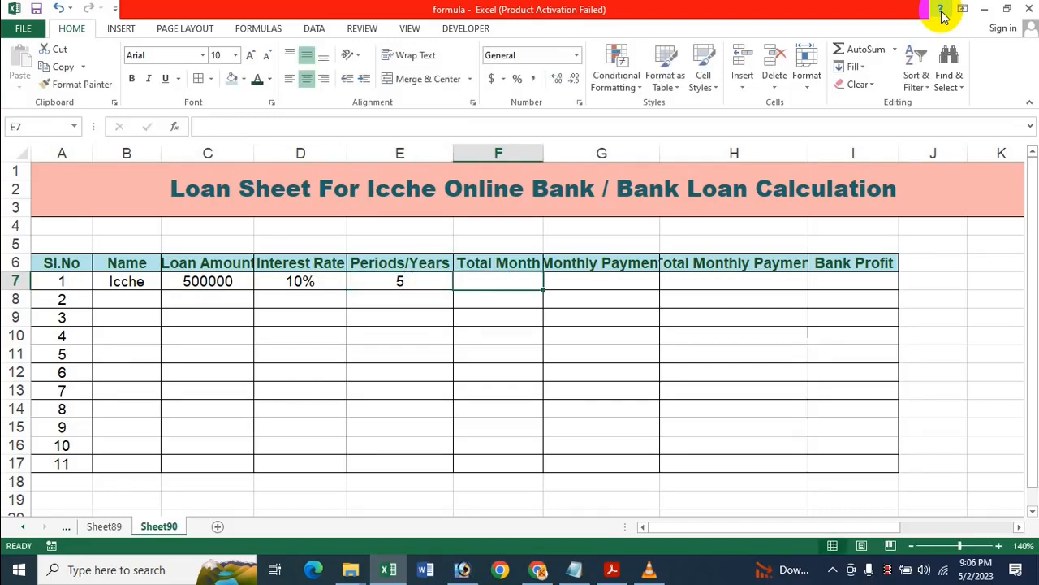
Calculate the total months in F7 with the formula =E7*12.
type("=")
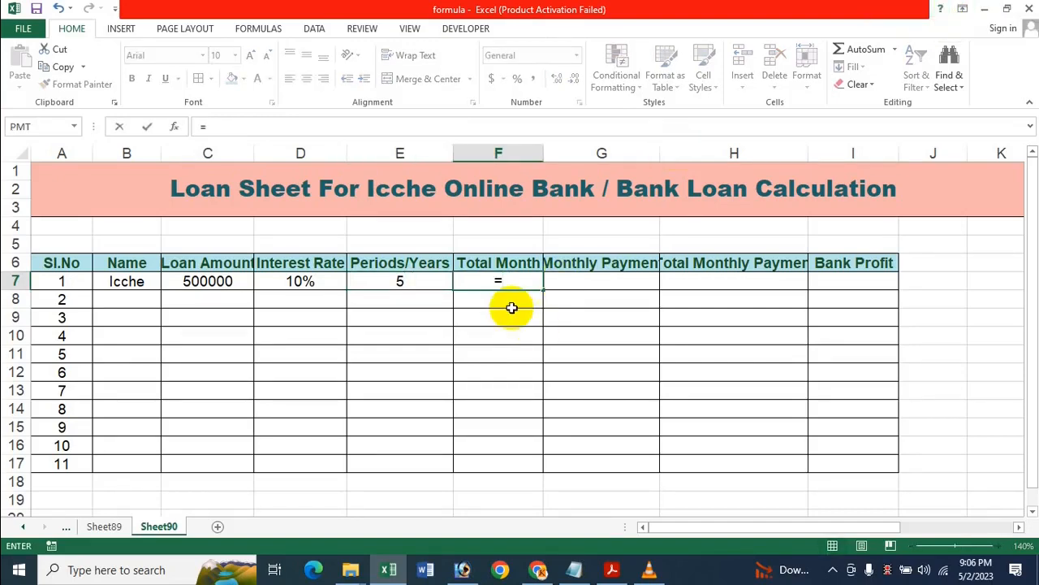
left_click(434, 277)
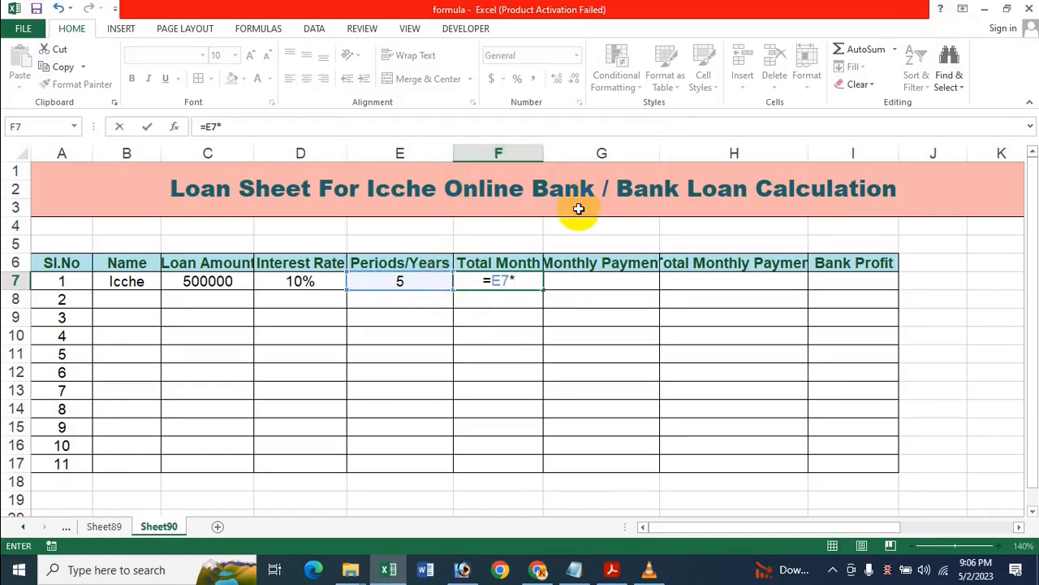
type("12")
key("Return")
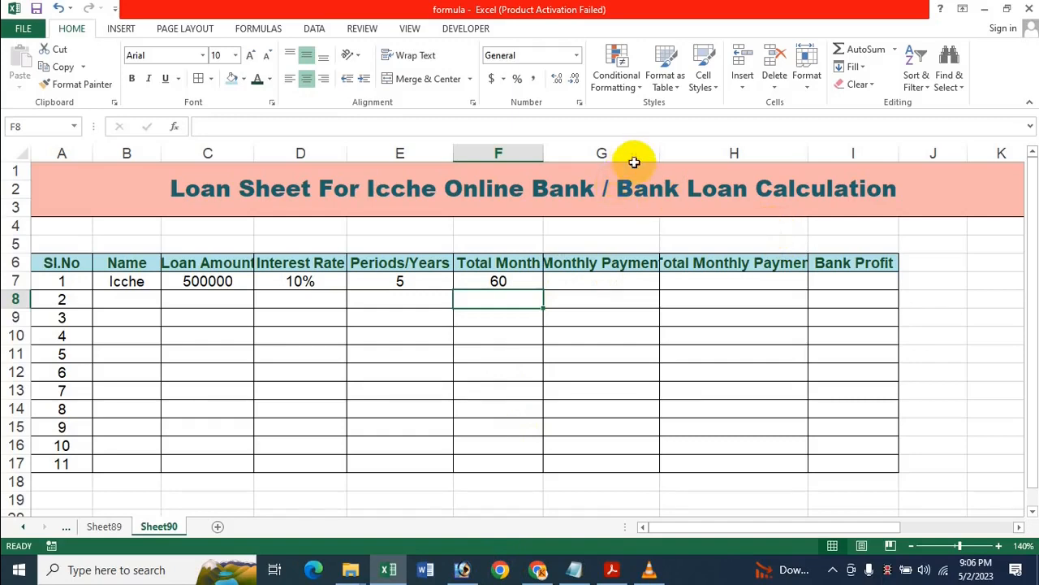
Auto-fit columns G and H to the bold Monthly Payment and Total Monthly Payment headers.
double_click(660, 153)
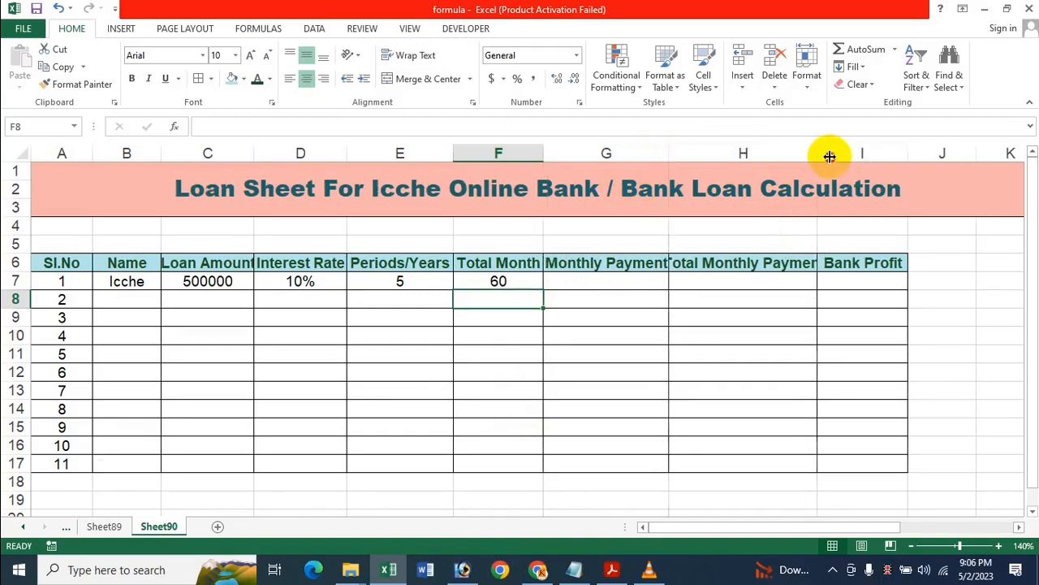
double_click(817, 152)
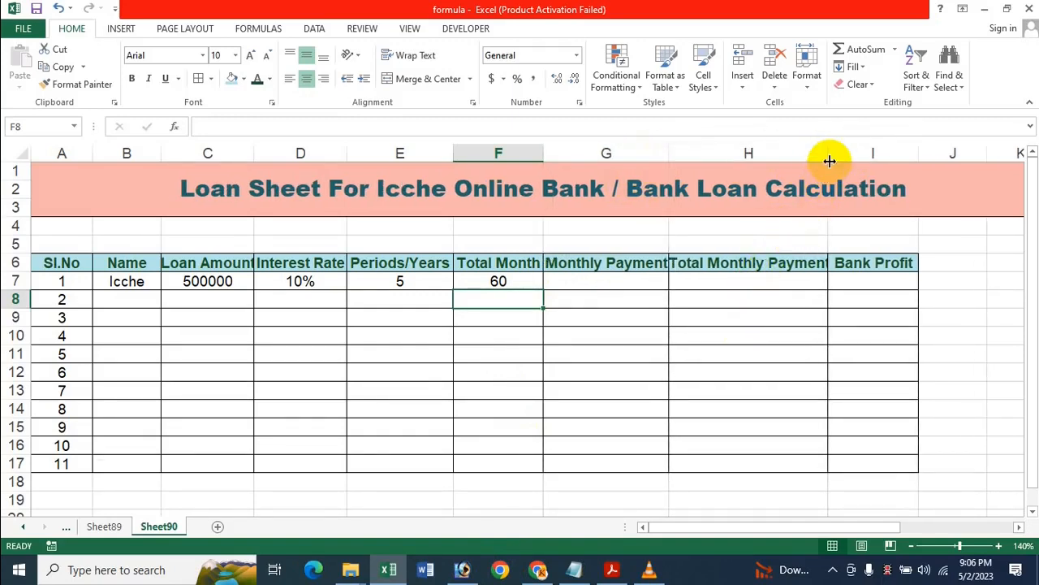
Widen column H slightly so the Total Monthly Payment header has some spare room.
left_click_drag(829, 159, 842, 157)
left_click(698, 374)
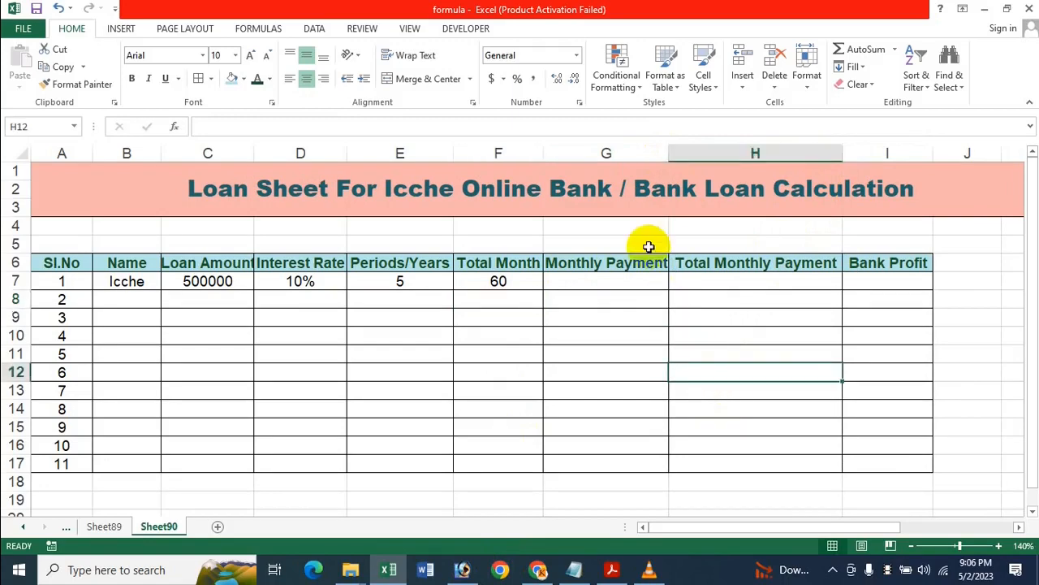
Begin a PMT formula in G7 with D7/12 as the monthly interest rate.
left_click(593, 281)
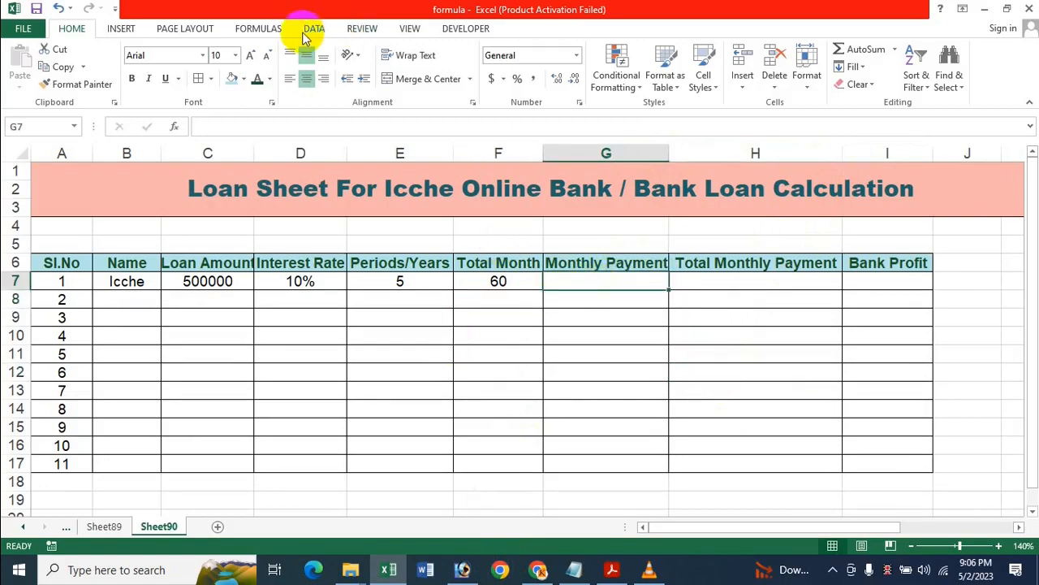
left_click(260, 30)
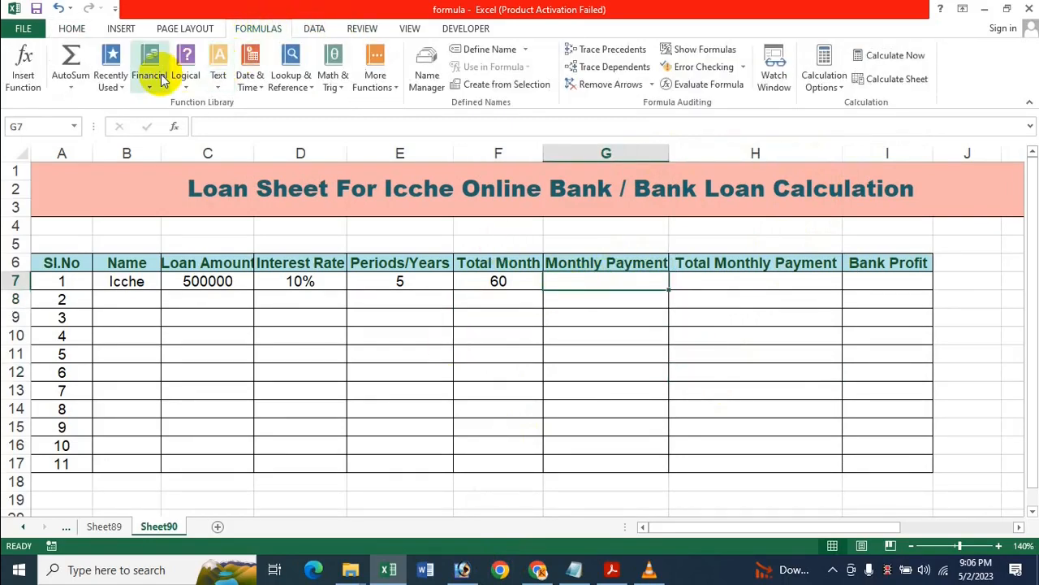
scroll(198, 338, "down", 7)
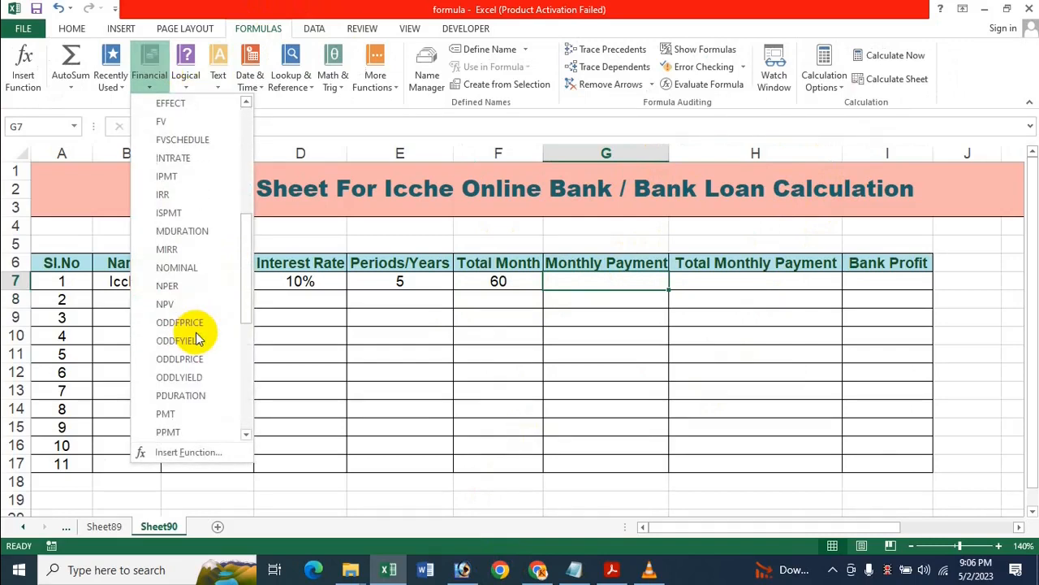
left_click(327, 4)
type("=")
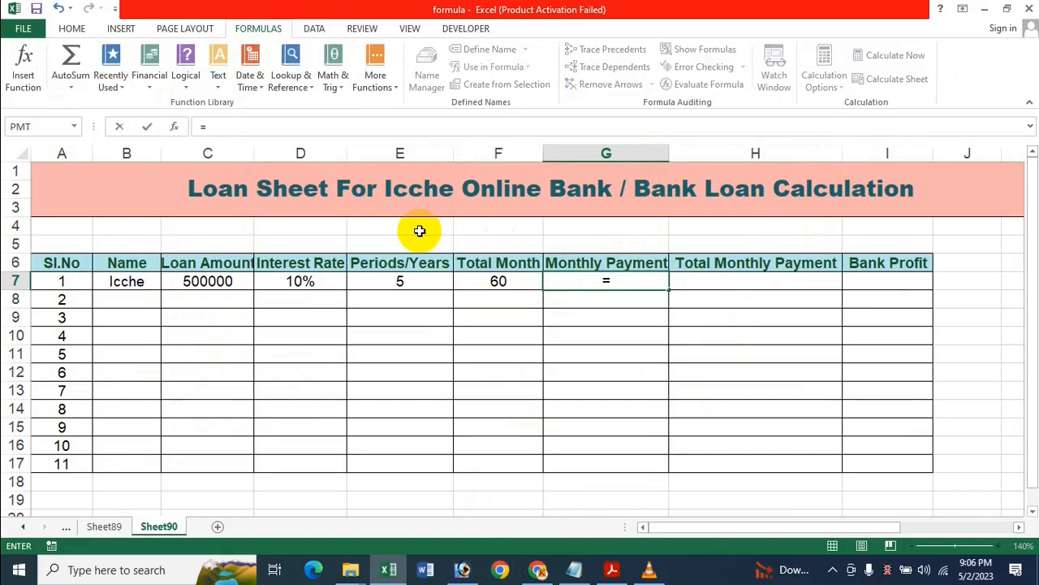
type("Pmt")
key("Tab")
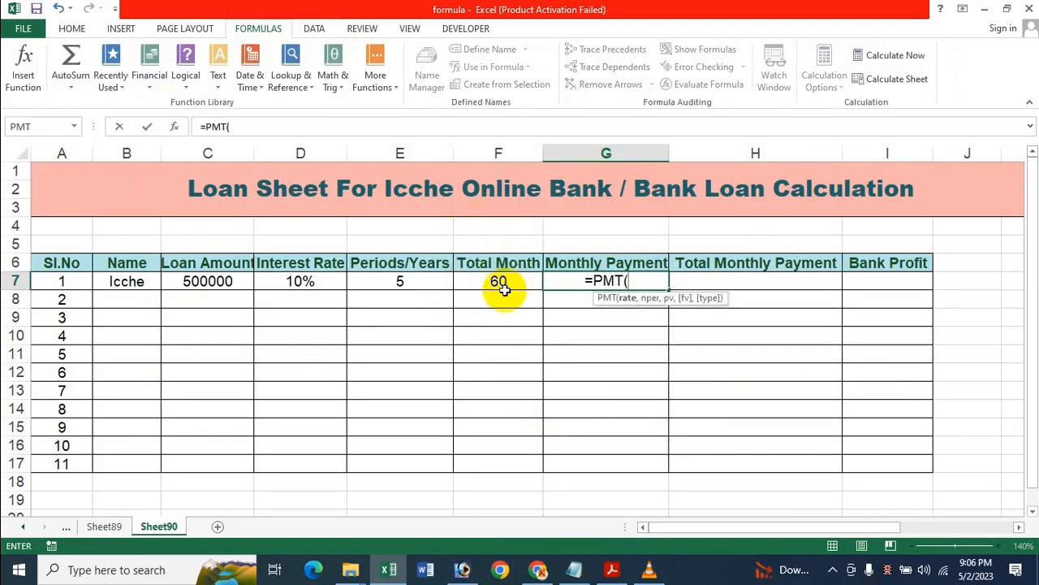
left_click(315, 280)
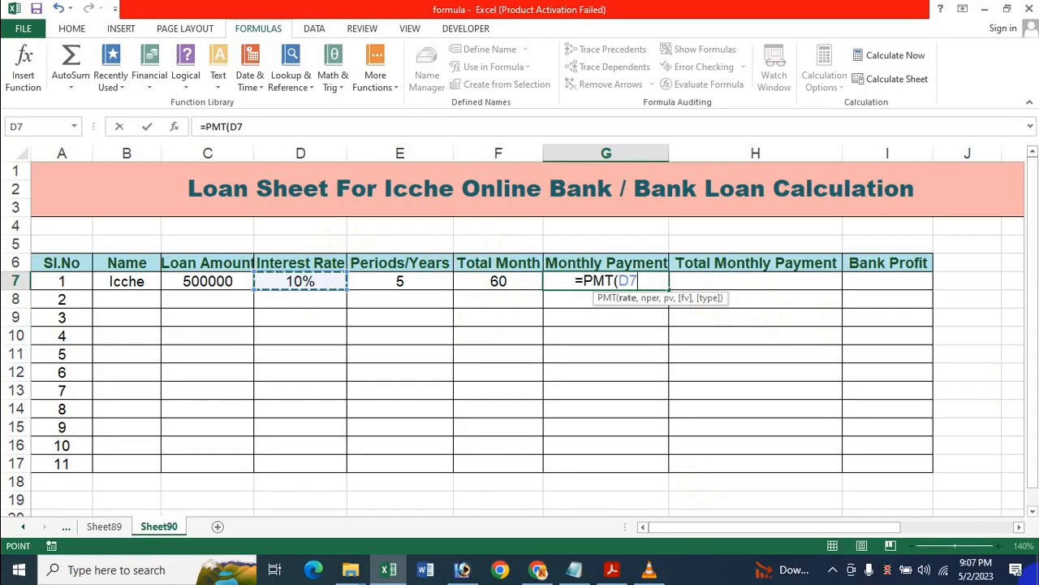
type("/12")
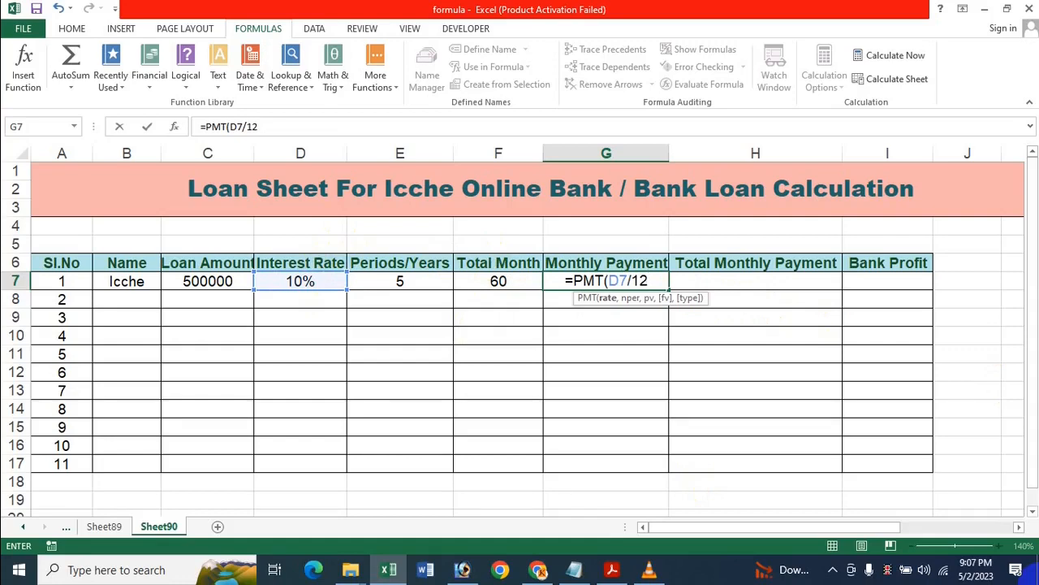
Complete the G7 formula as =PMT(D7/12,E7*12,-C7), with E7*12 as the number of payments and -C7 as the present value.
type(",")
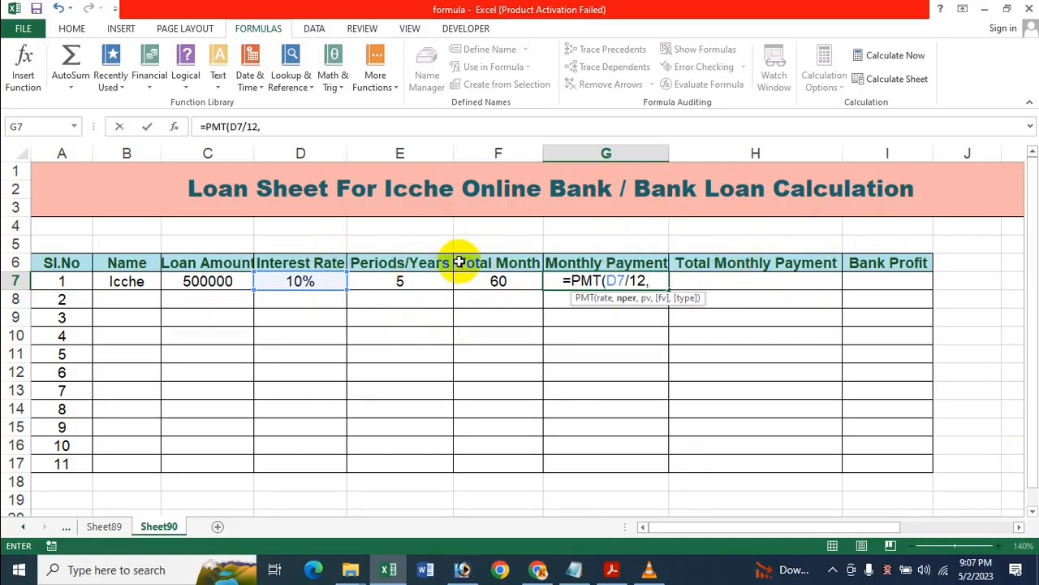
left_click(410, 279)
type("*")
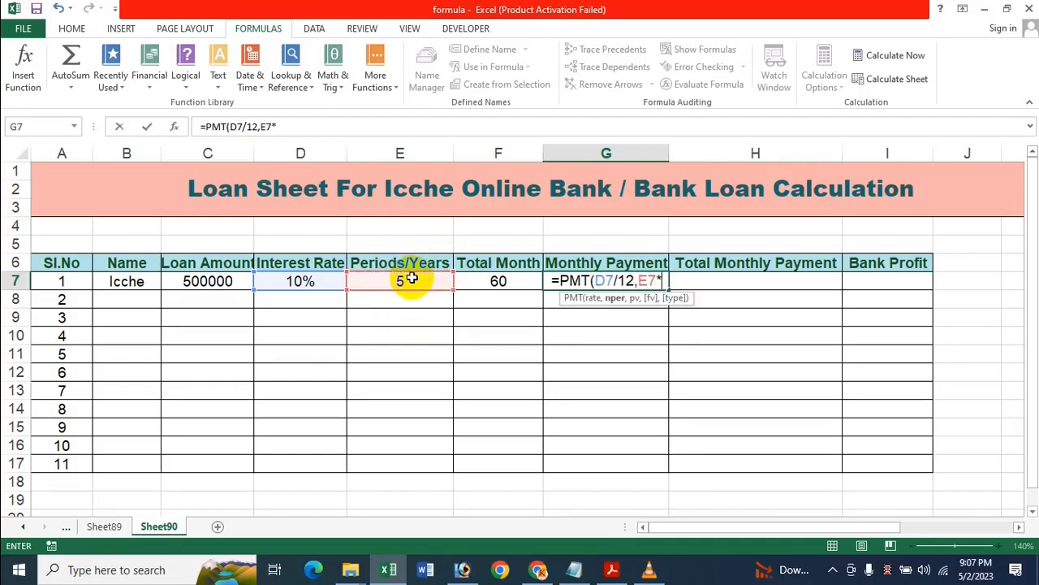
type("12")
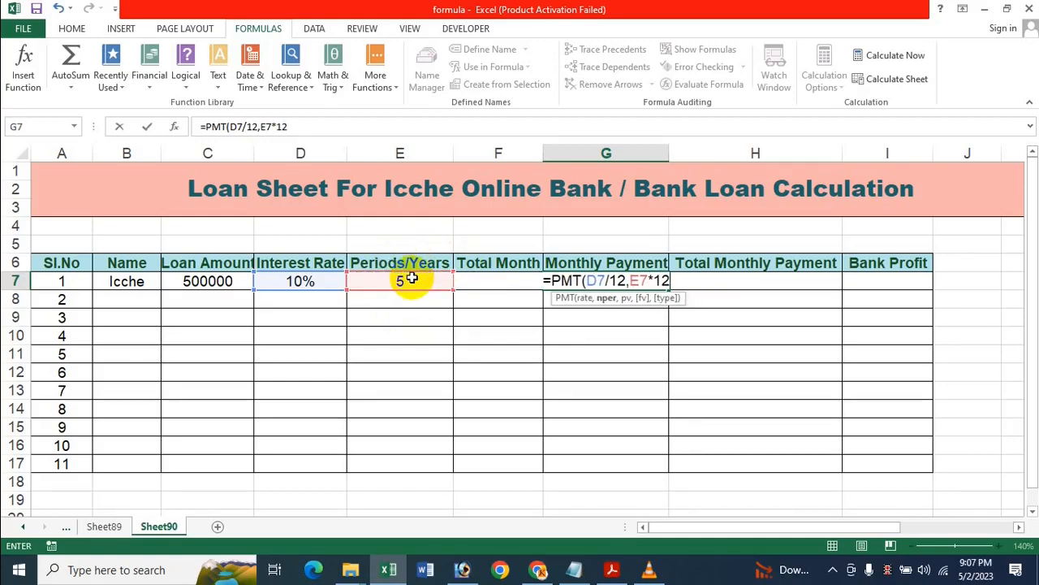
type(",")
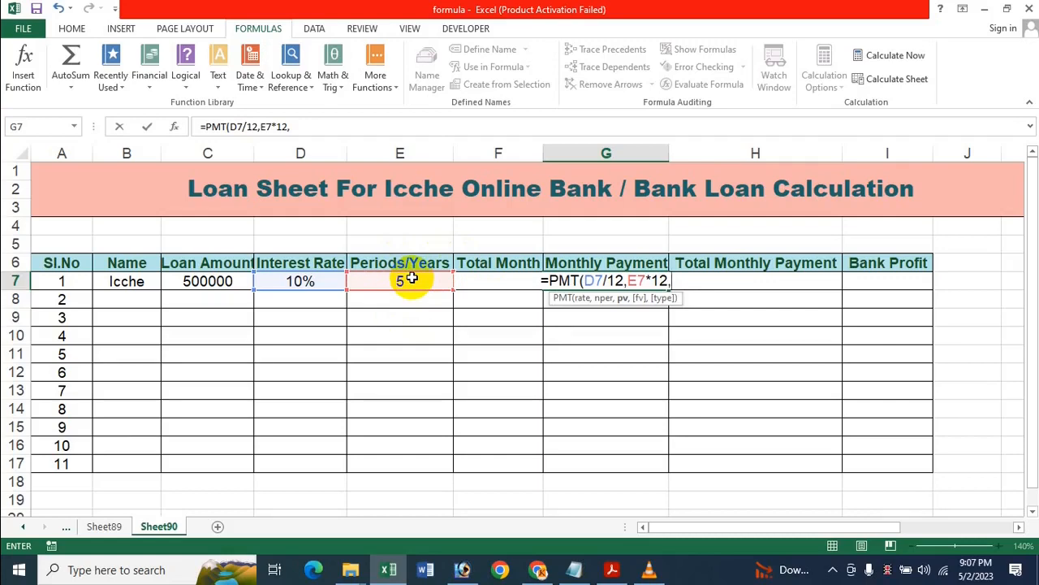
type("-")
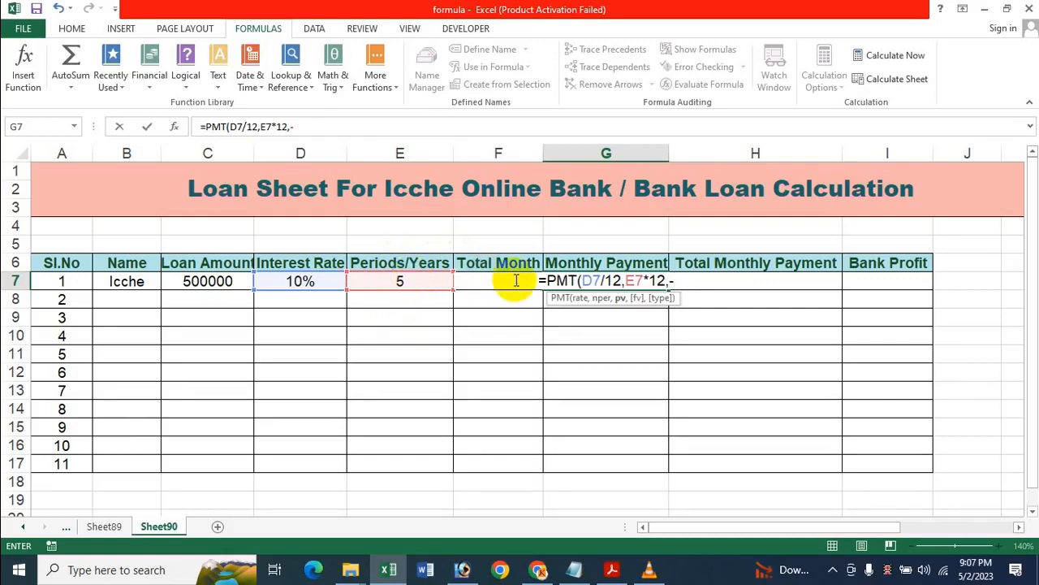
left_click(201, 278)
type(")")
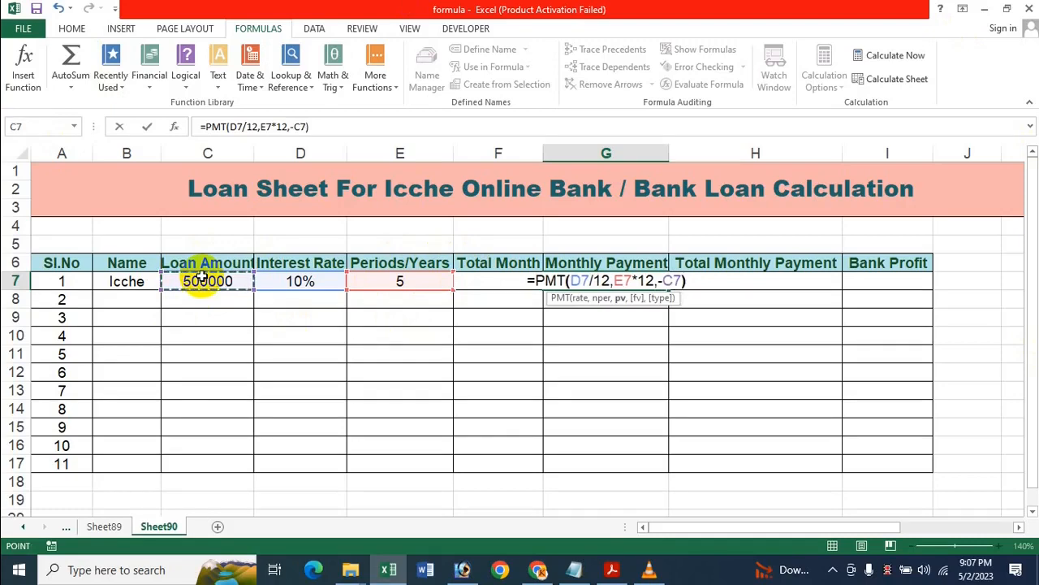
key("Return")
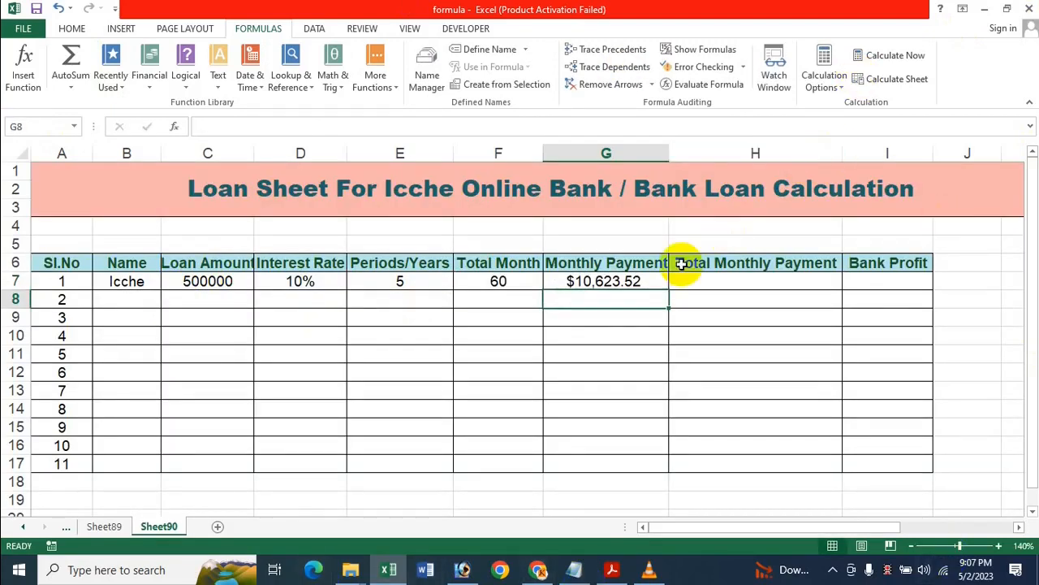
Format G7 as Currency with the BDT symbol and negative numbers in black parentheses.
left_click(632, 282)
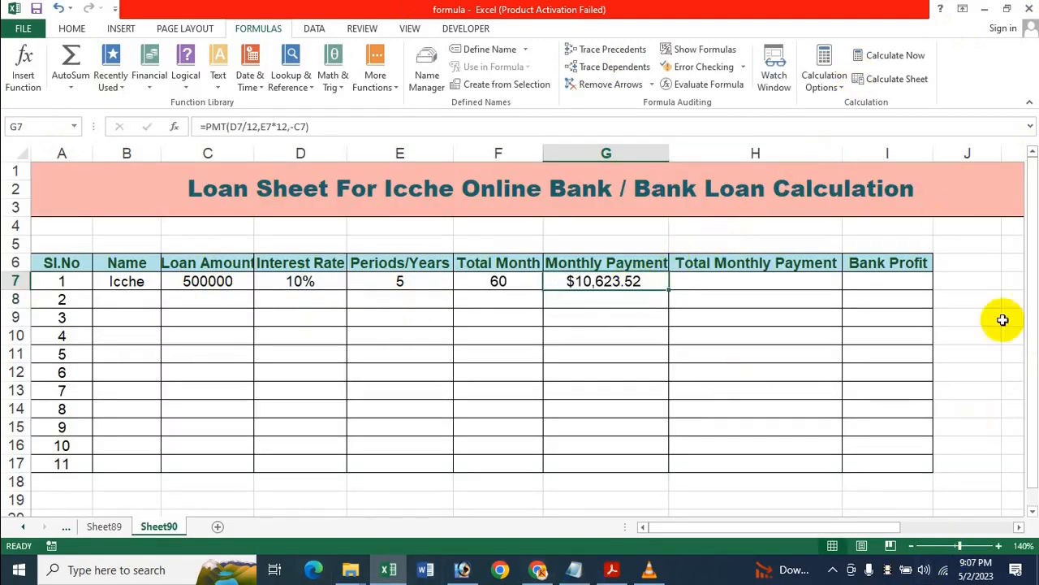
left_click(79, 30)
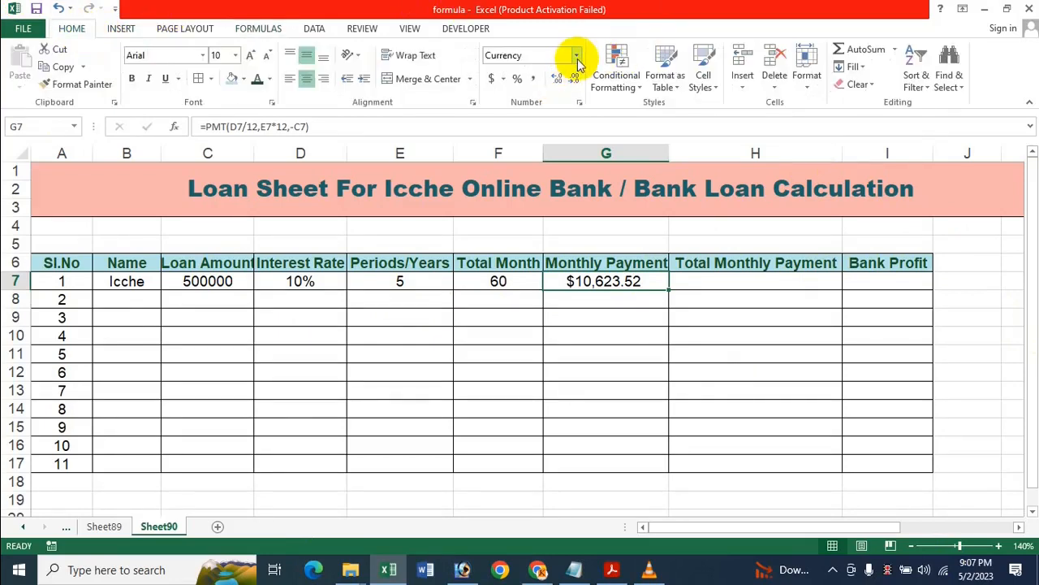
left_click(578, 101)
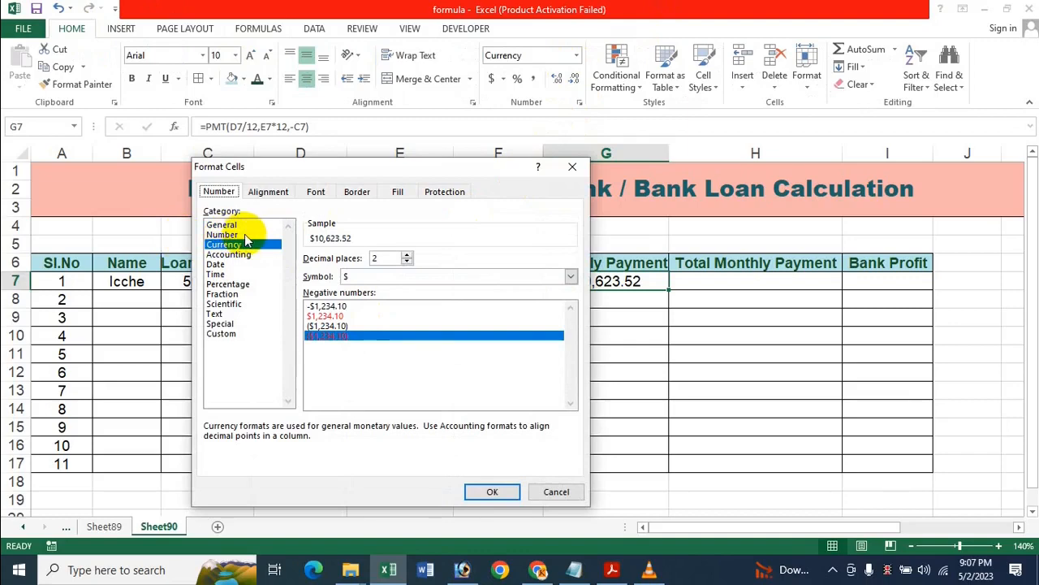
left_click(387, 278)
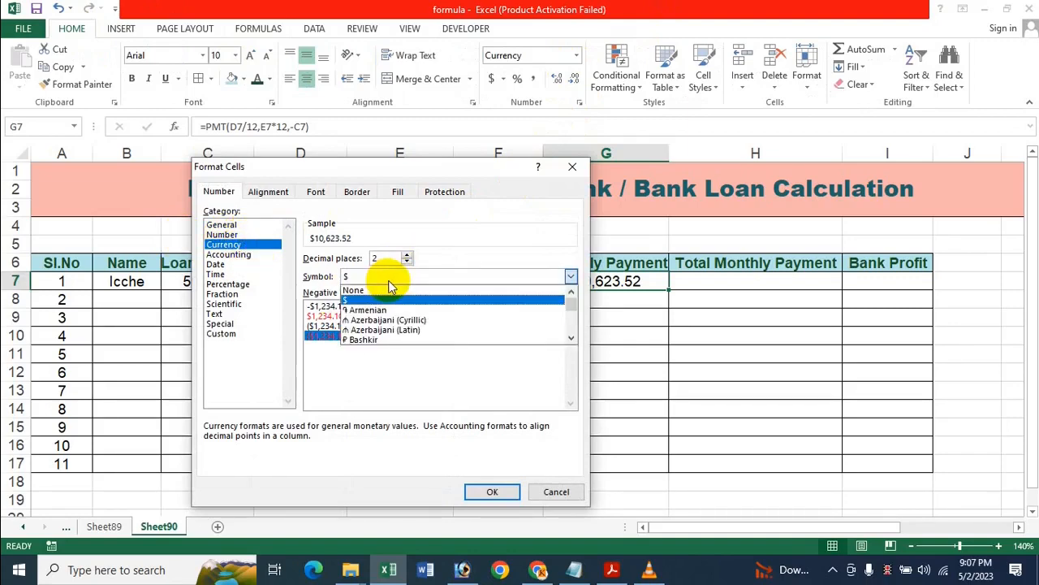
key("b")
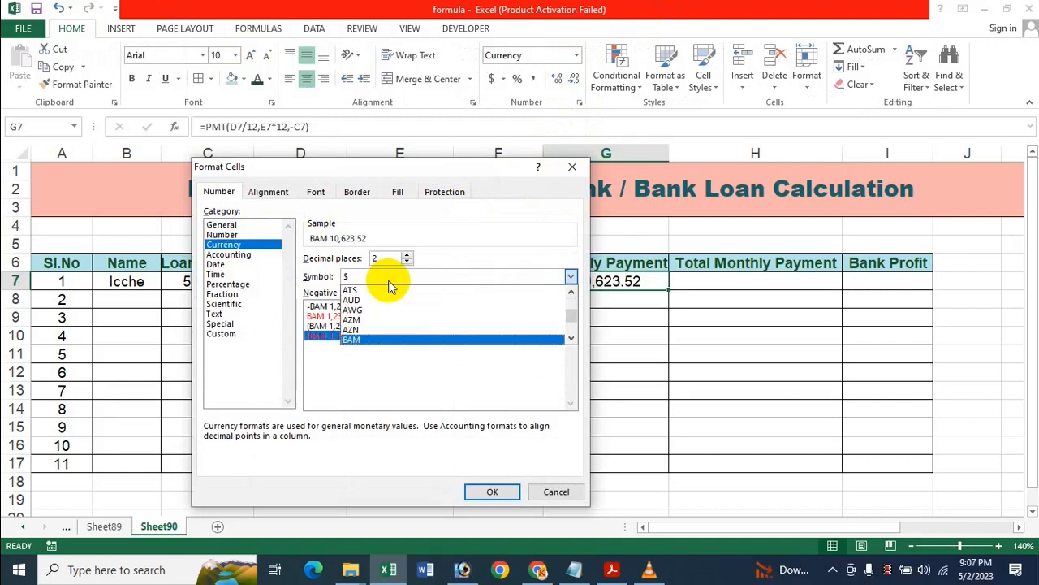
left_click(571, 339)
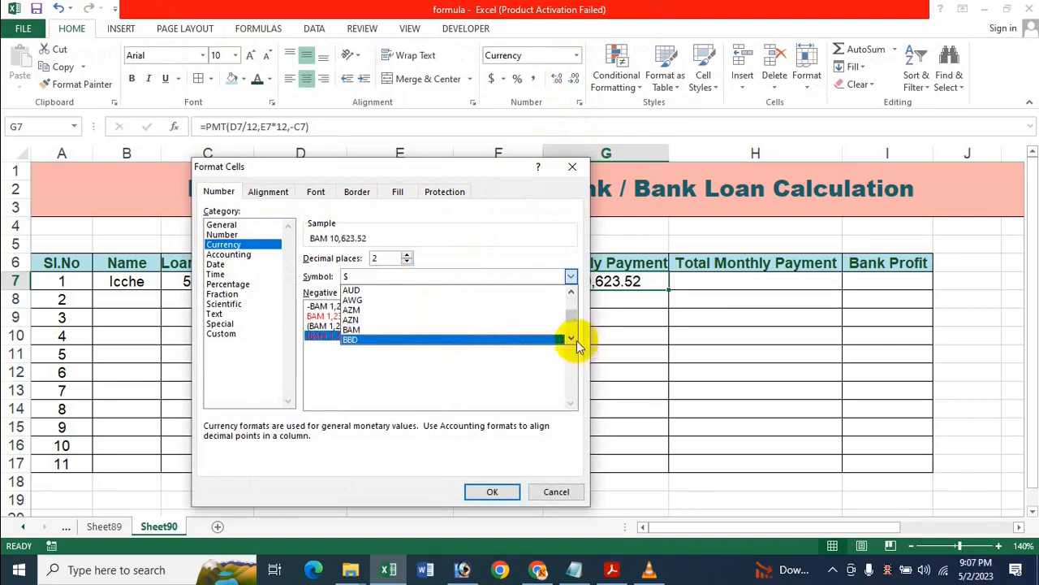
left_click(572, 339)
left_click(467, 346)
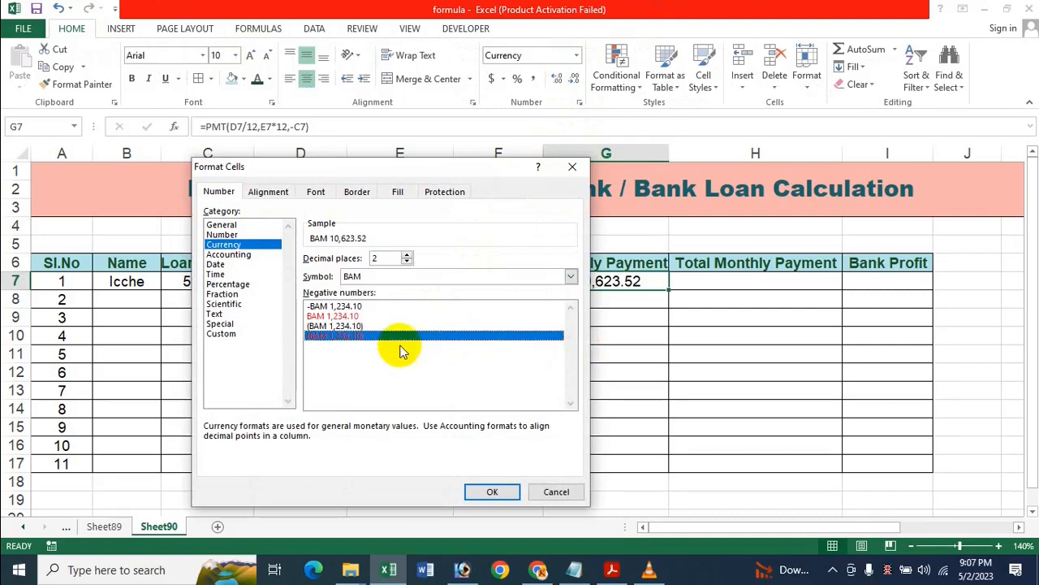
left_click(371, 326)
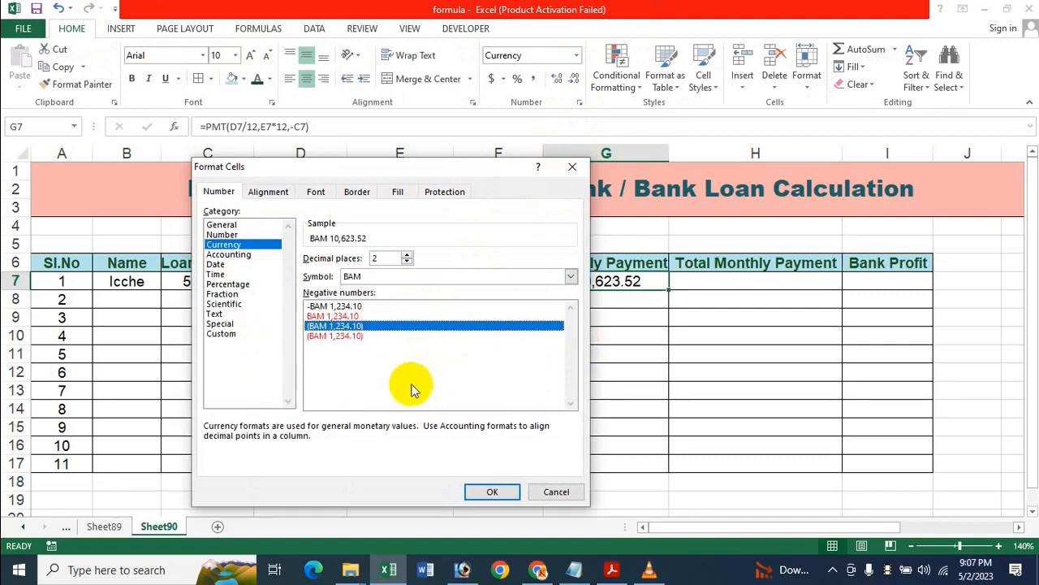
left_click(399, 277)
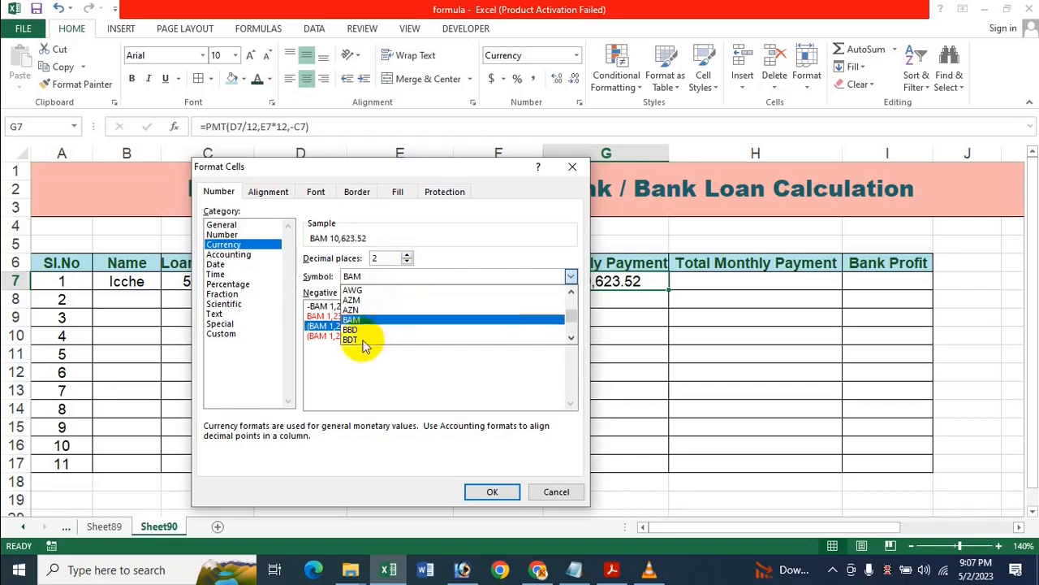
left_click(363, 341)
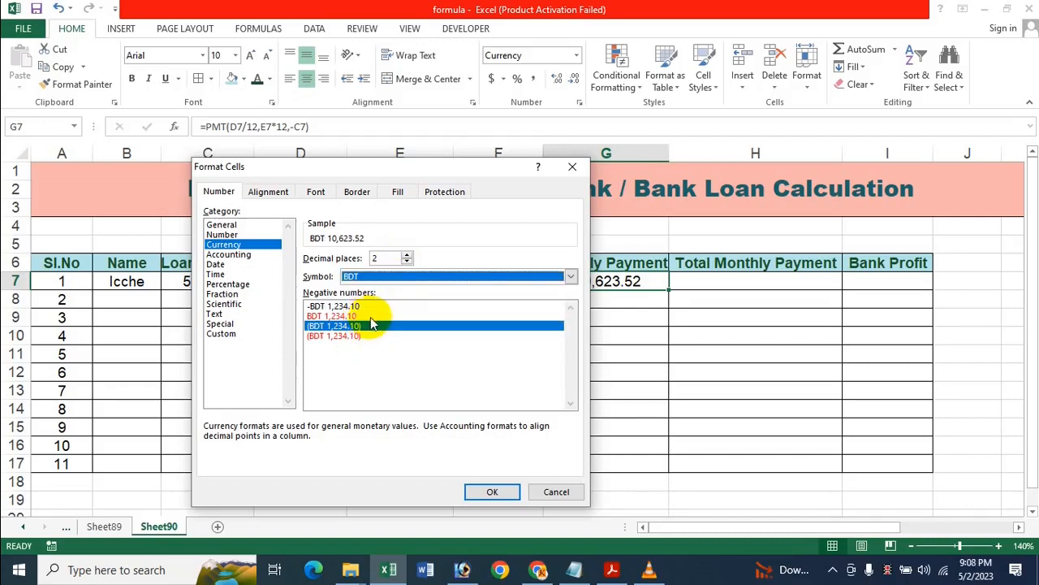
left_click(372, 327)
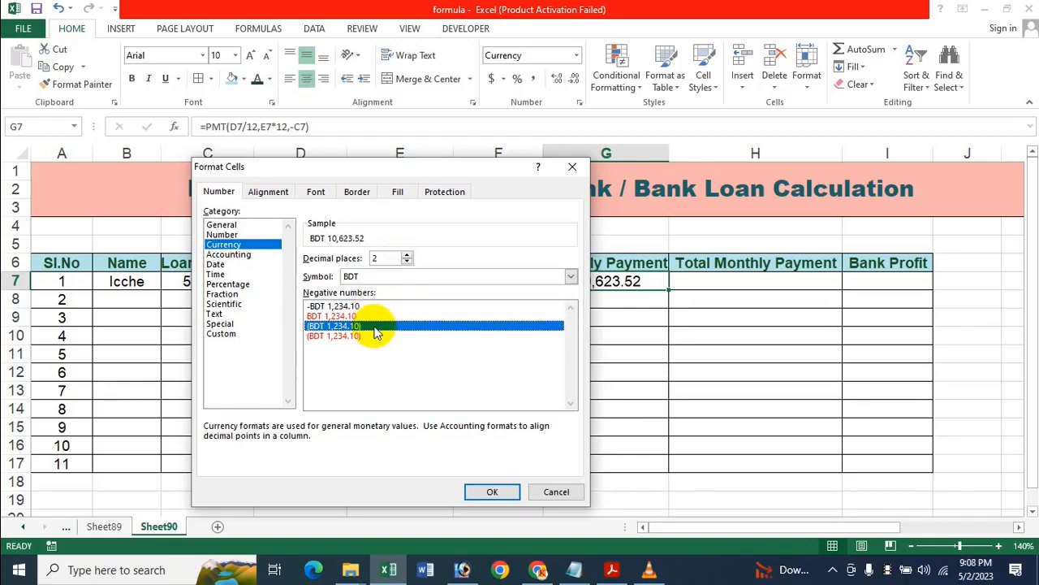
left_click(492, 491)
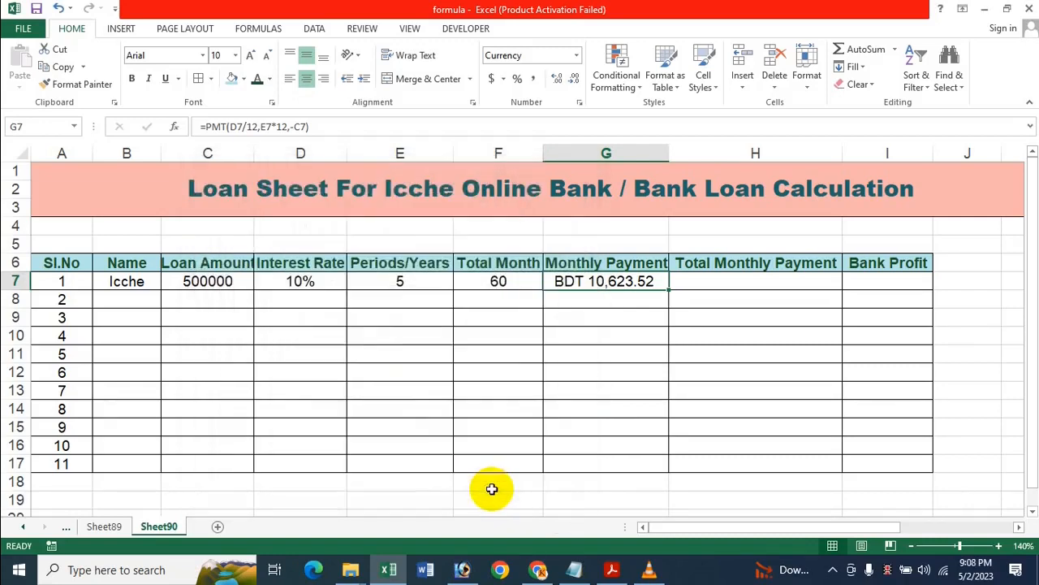
Calculate the total payment in H7 with the formula =G7*F7.
left_click(714, 283)
type("=")
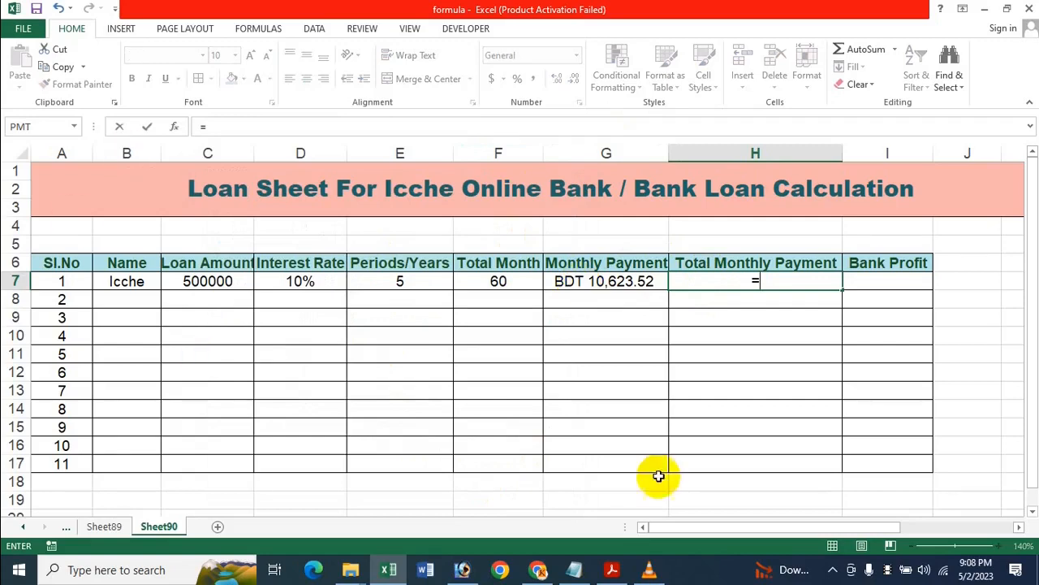
left_click(569, 282)
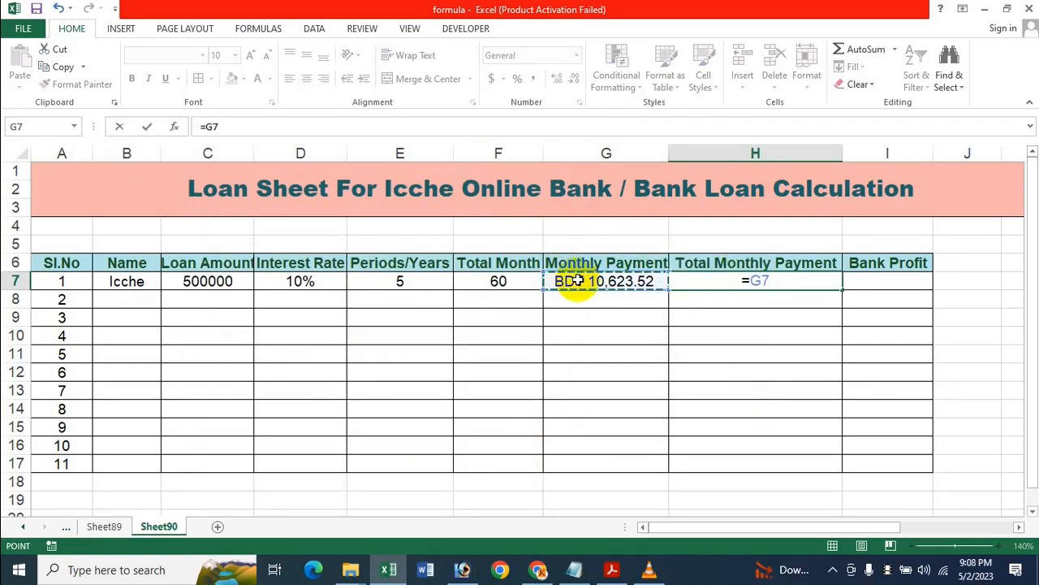
type("*")
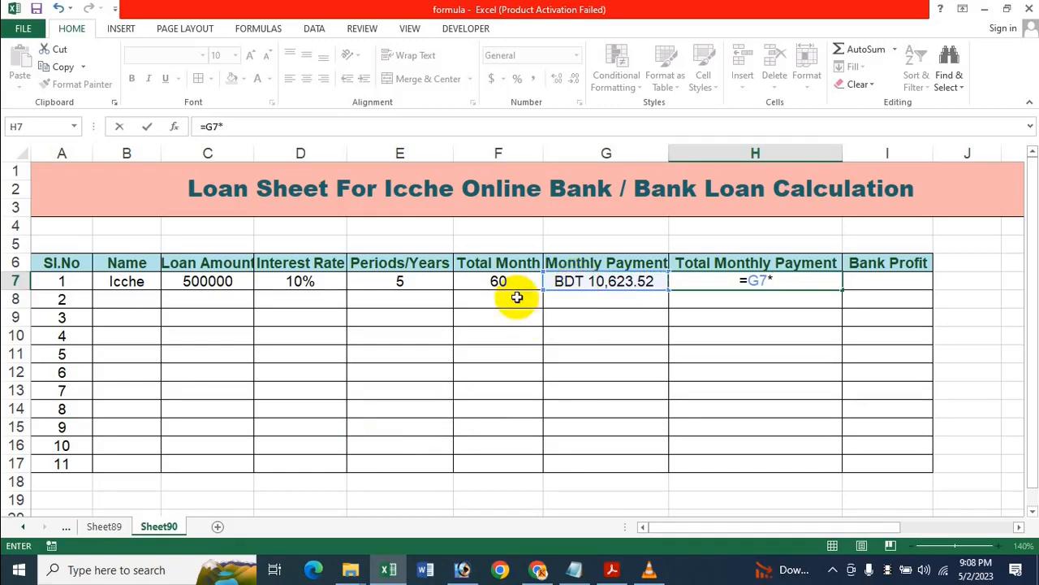
left_click(499, 281)
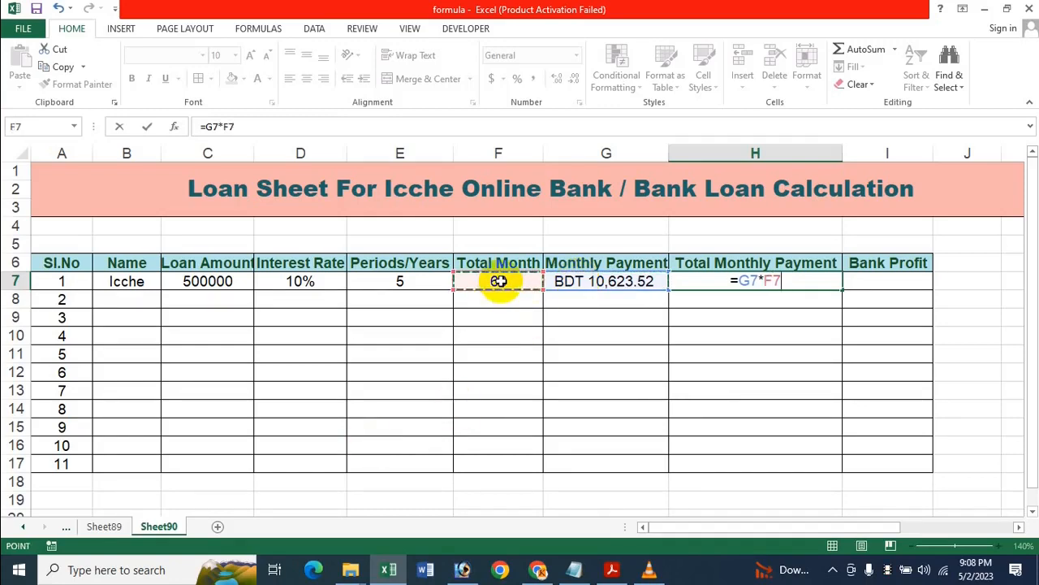
key("Return")
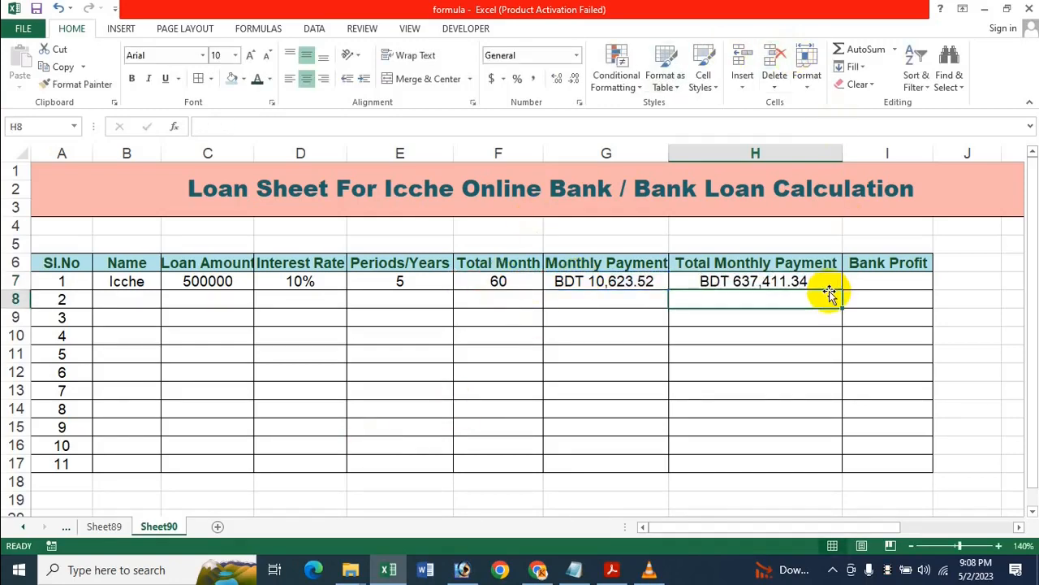
Calculate the bank profit in I7 with the formula =H7-C7 and widen column I to fit the amount.
left_click(885, 284)
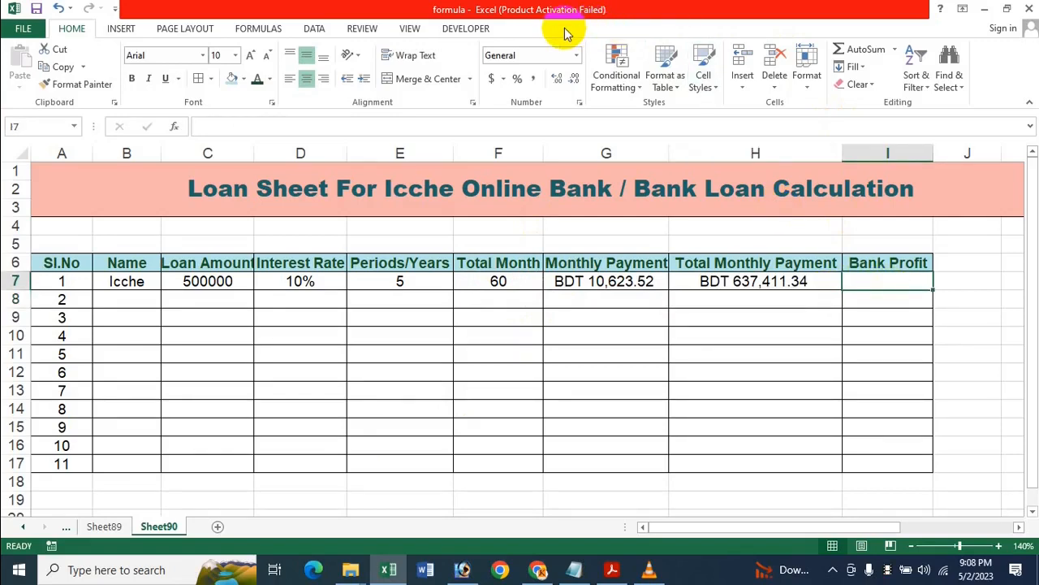
left_click(726, 285)
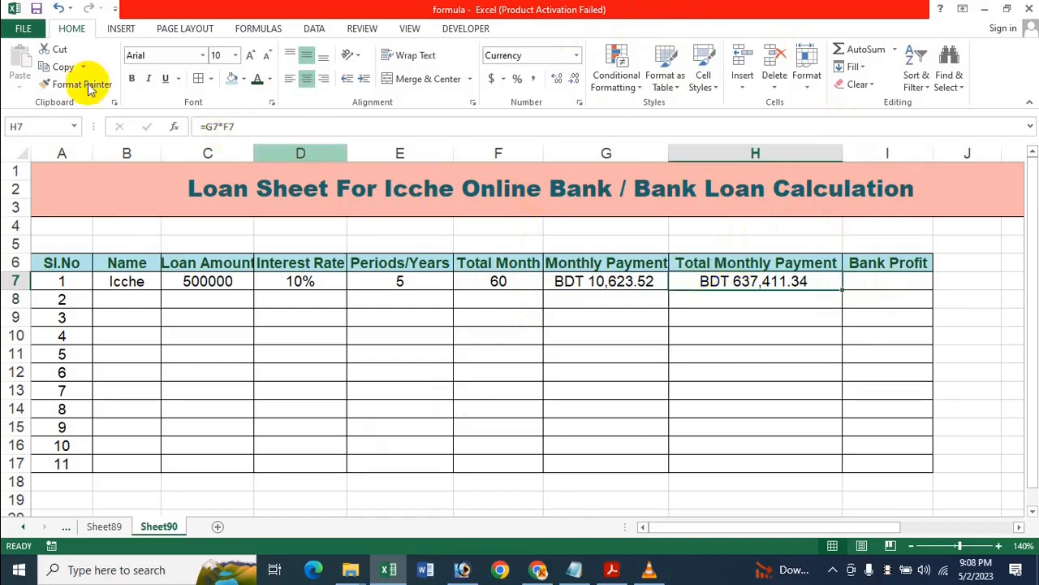
left_click(232, 127)
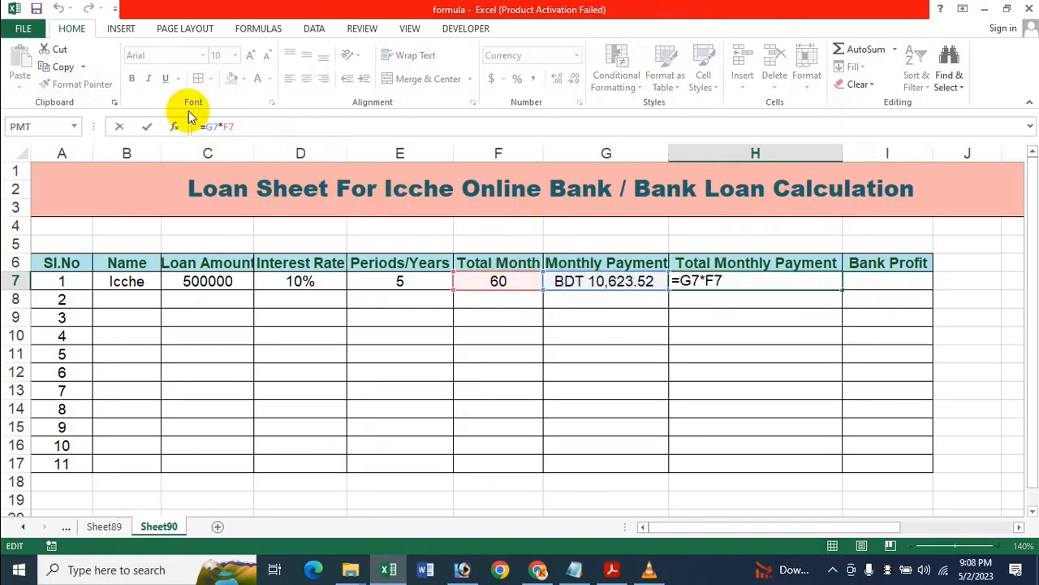
key("Return")
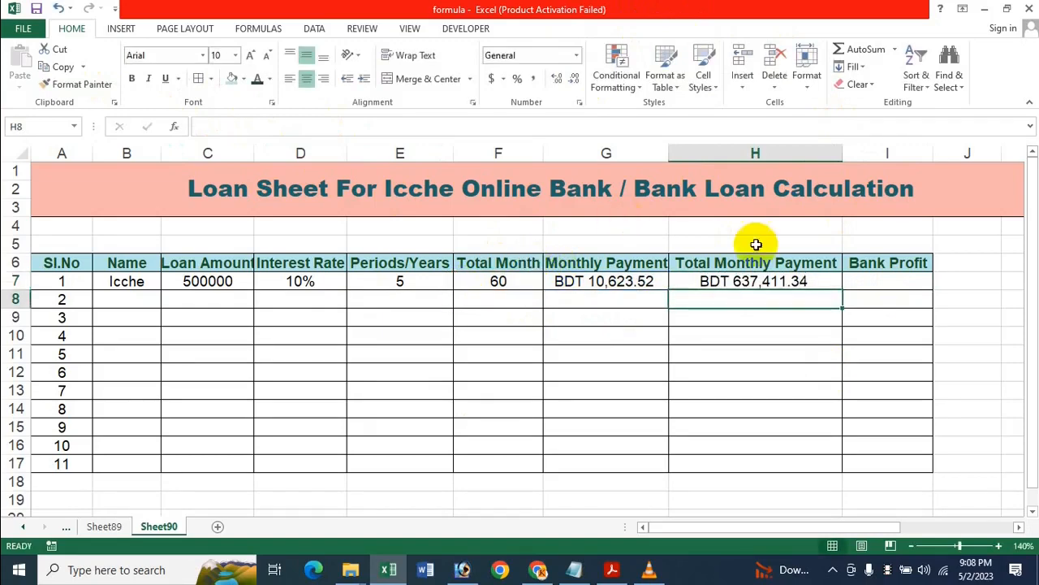
left_click(913, 285)
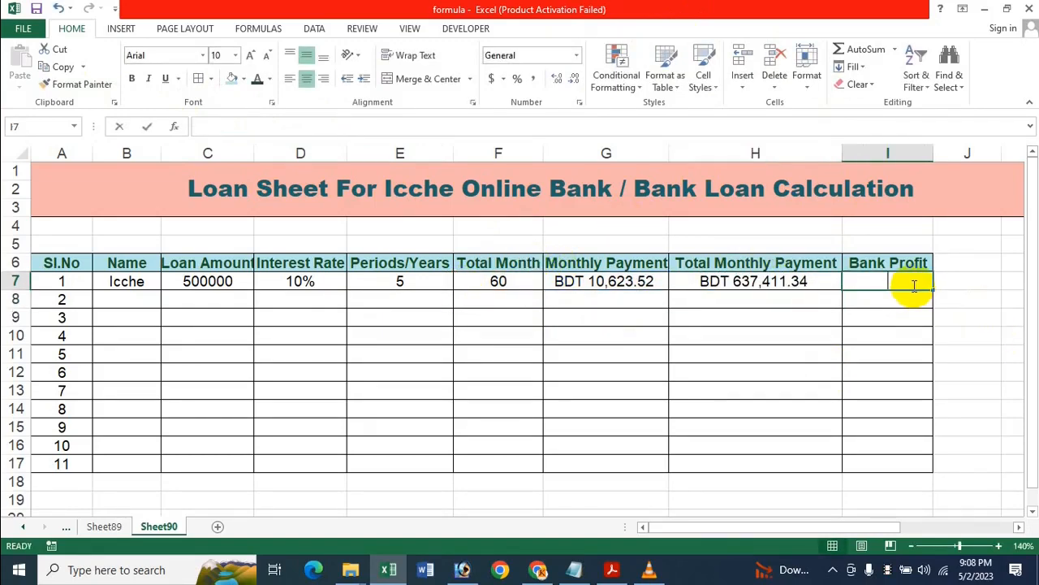
type("=")
left_click(769, 294)
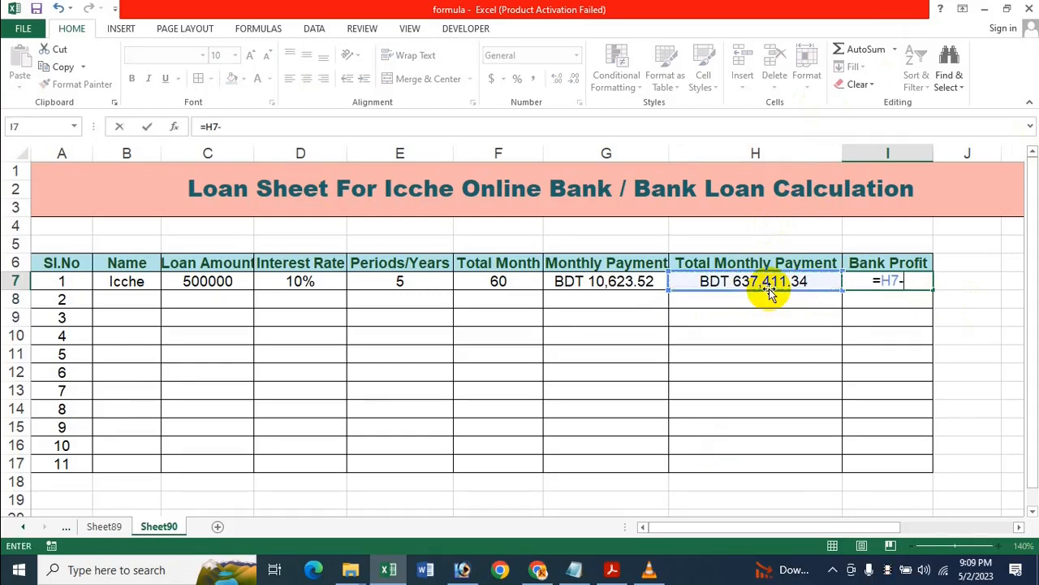
type("-")
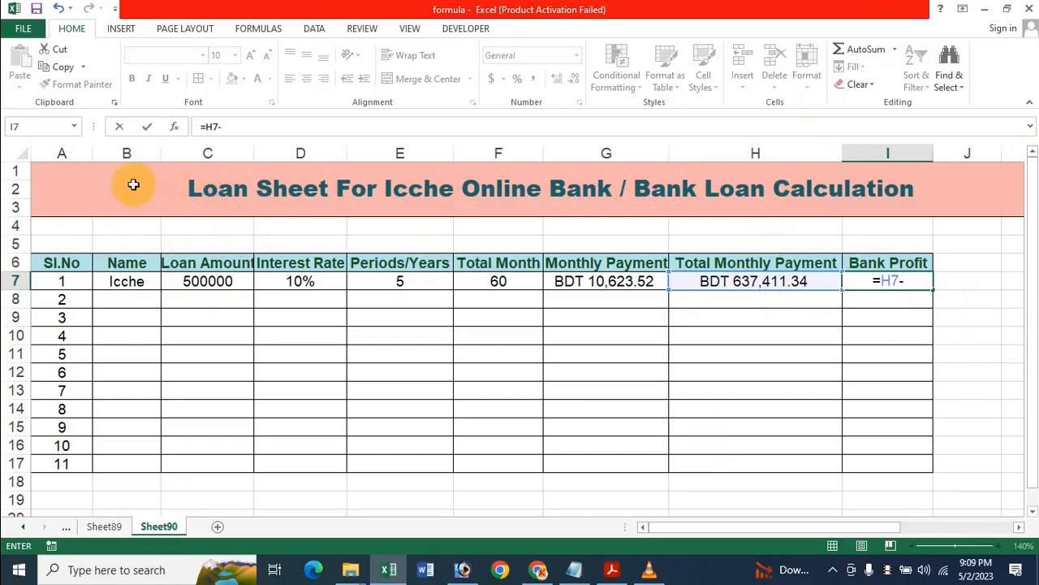
left_click(220, 285)
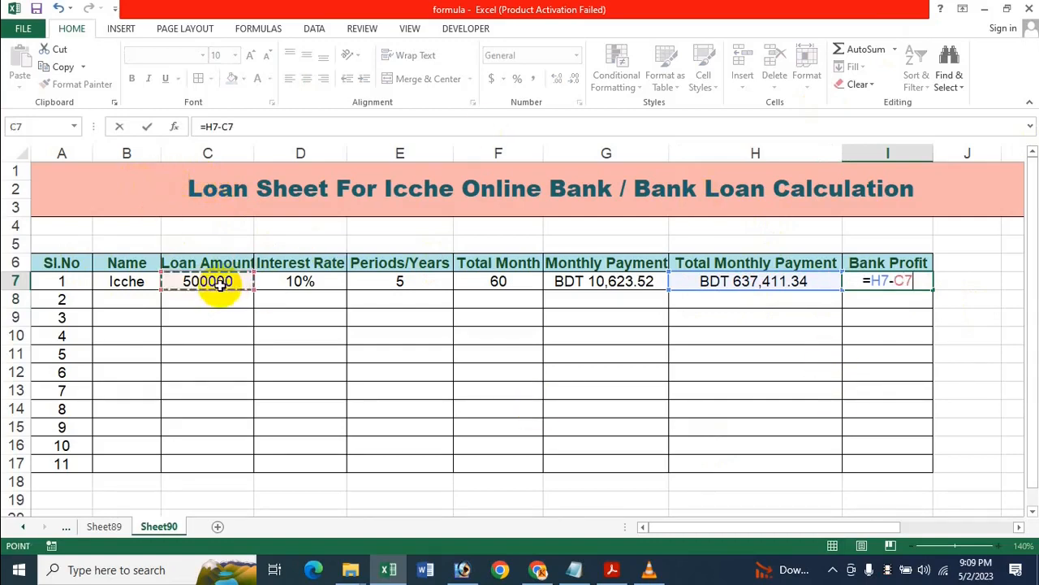
key("Return")
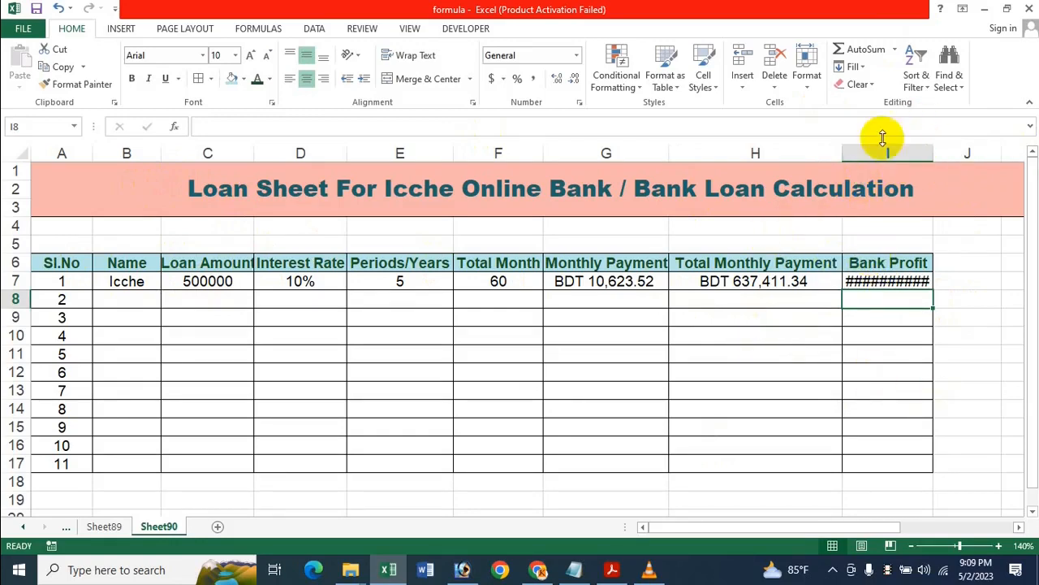
left_click_drag(935, 150, 981, 169)
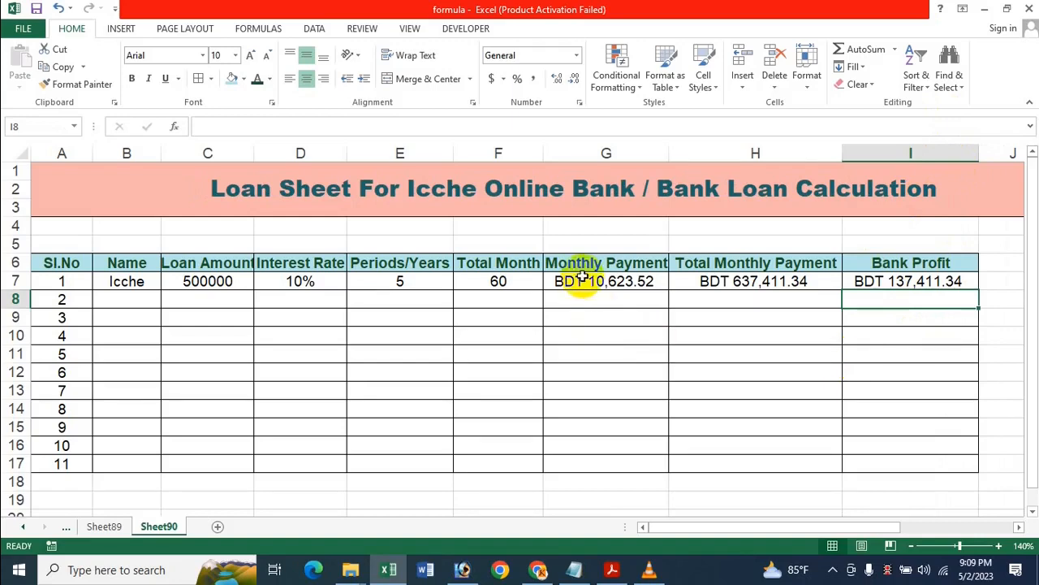
Fill the monthly payment, total payment and bank profit formulas from G7:I7 down through row 17.
left_click_drag(580, 280, 883, 286)
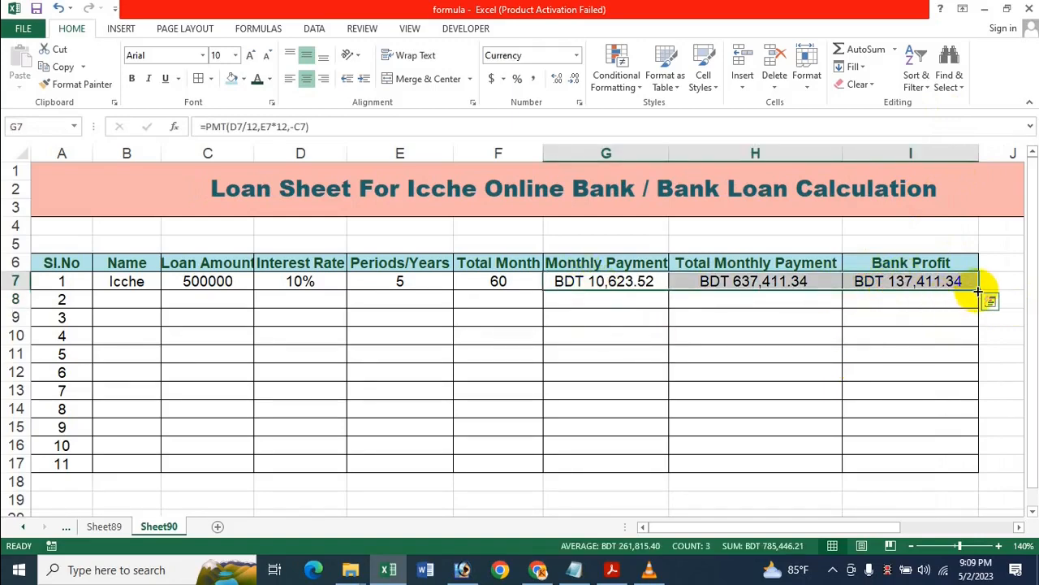
left_click_drag(979, 291, 902, 475)
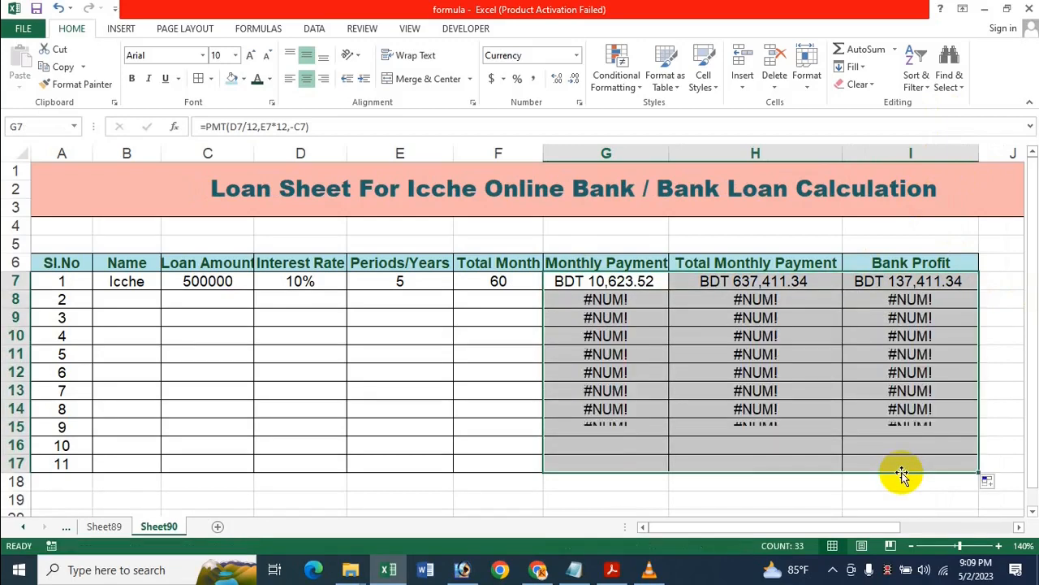
left_click(642, 355)
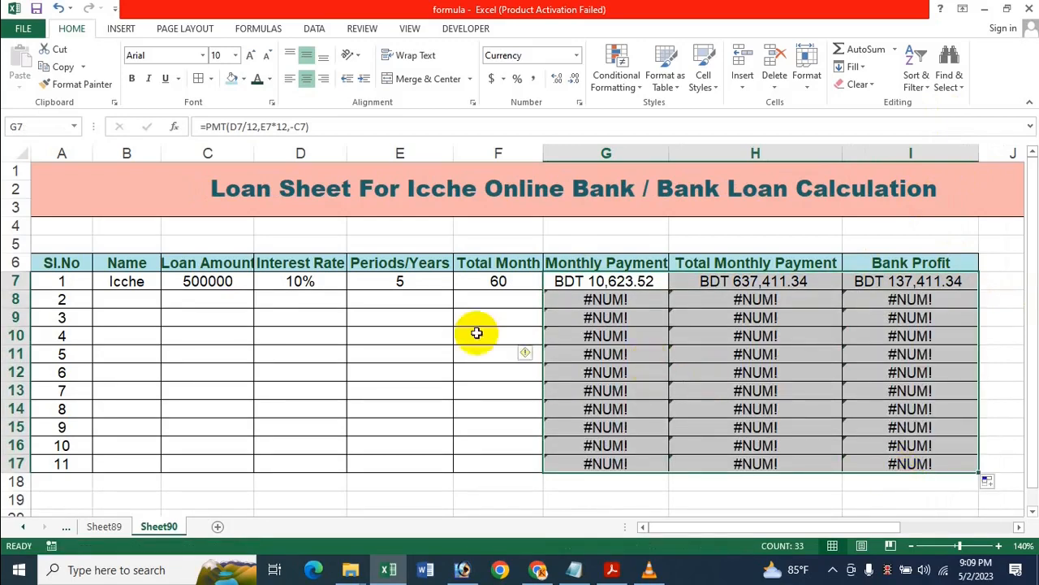
Fill in row 8 with the second customer's name, loan amount 800000, interest rate 12% and a period of 6 years.
left_click(111, 298)
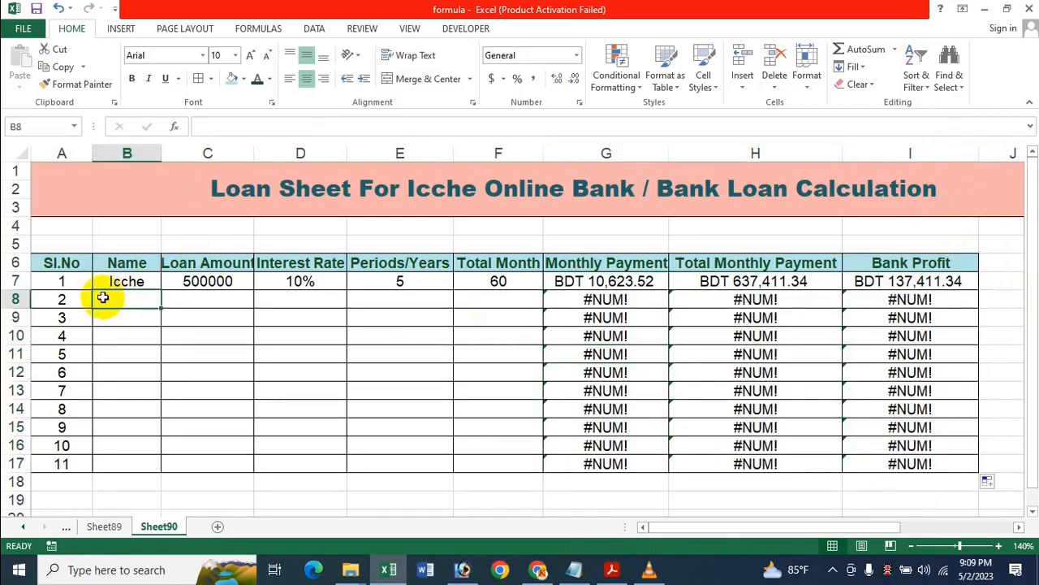
type("Fa")
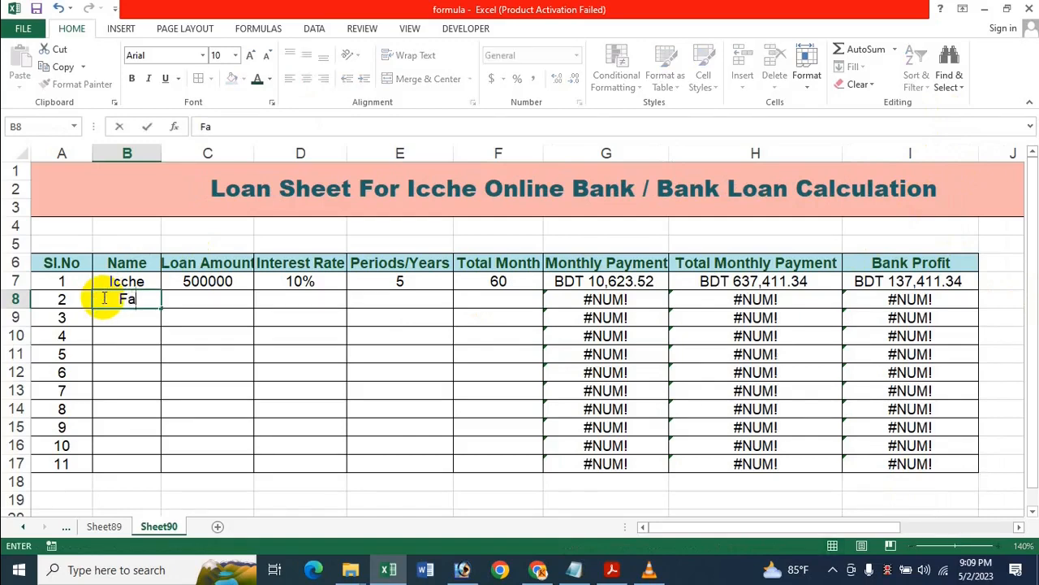
type("riha")
key("Tab")
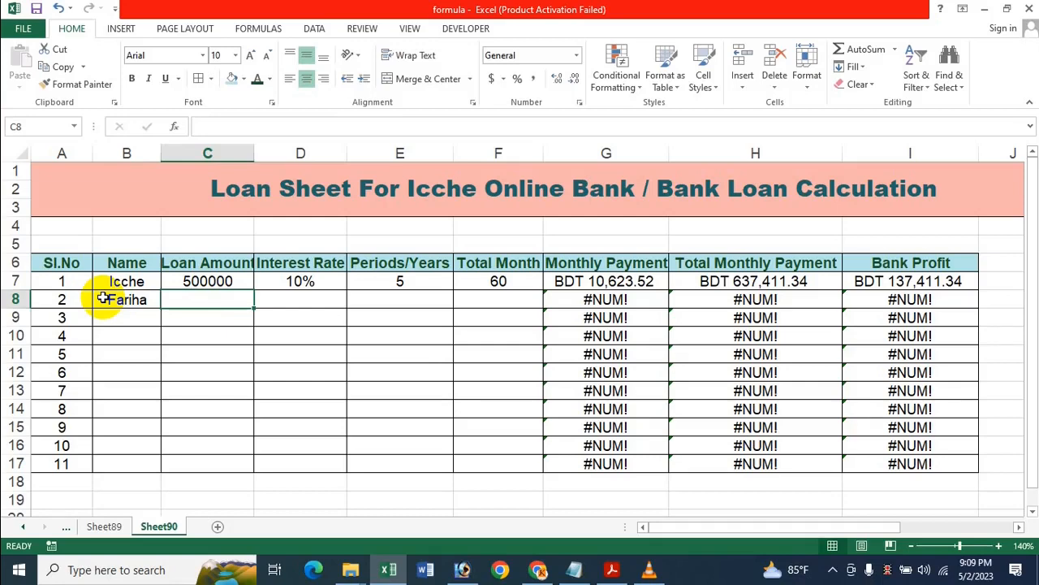
type("8000")
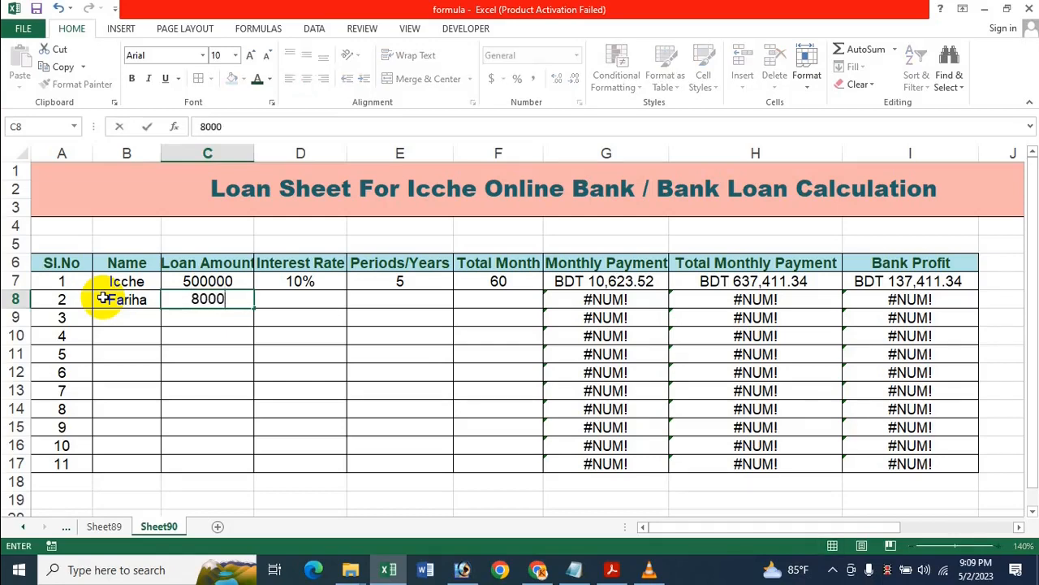
type("00")
key("Tab")
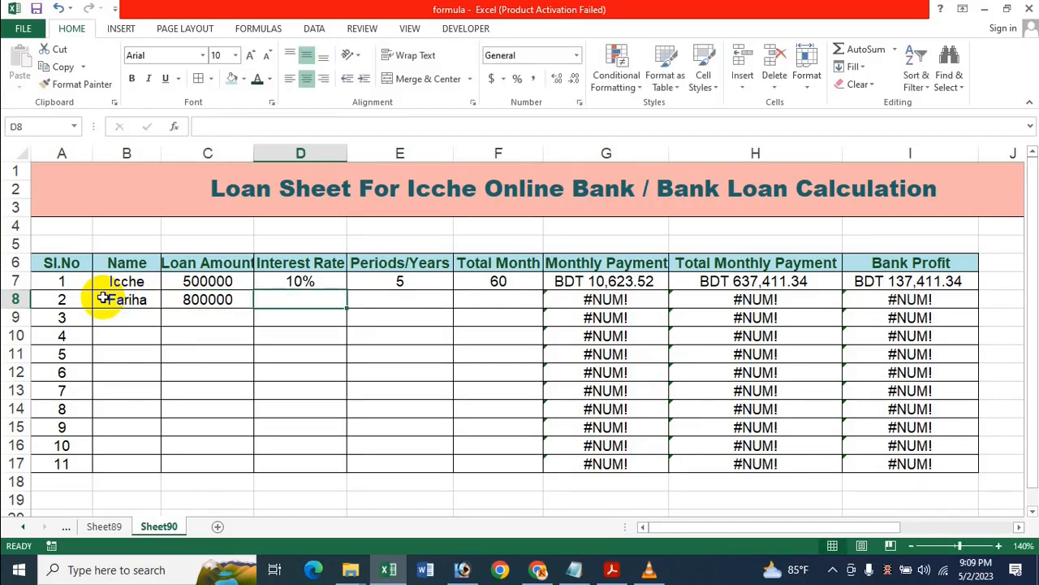
type("12%")
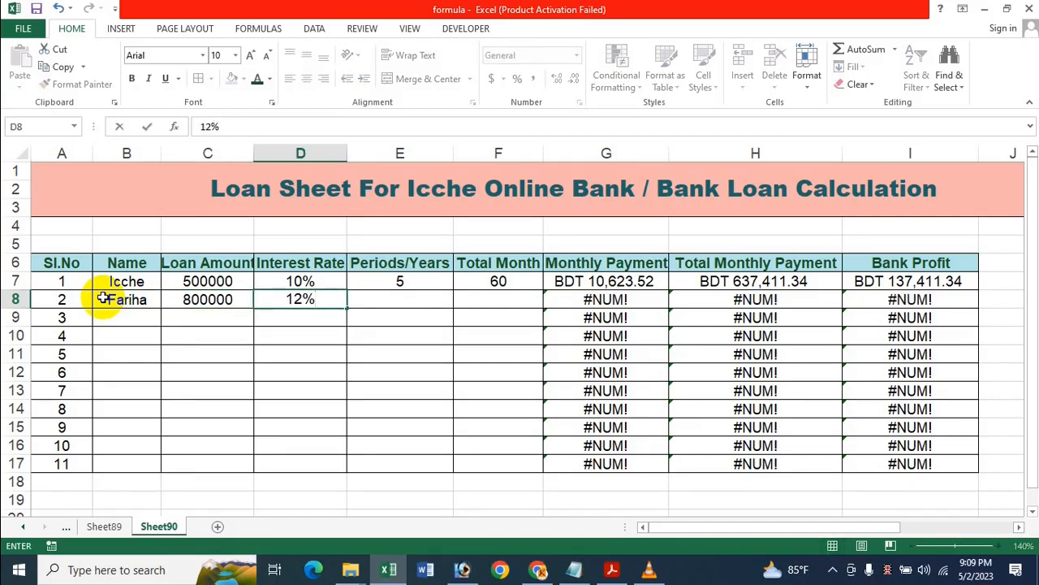
key("Tab")
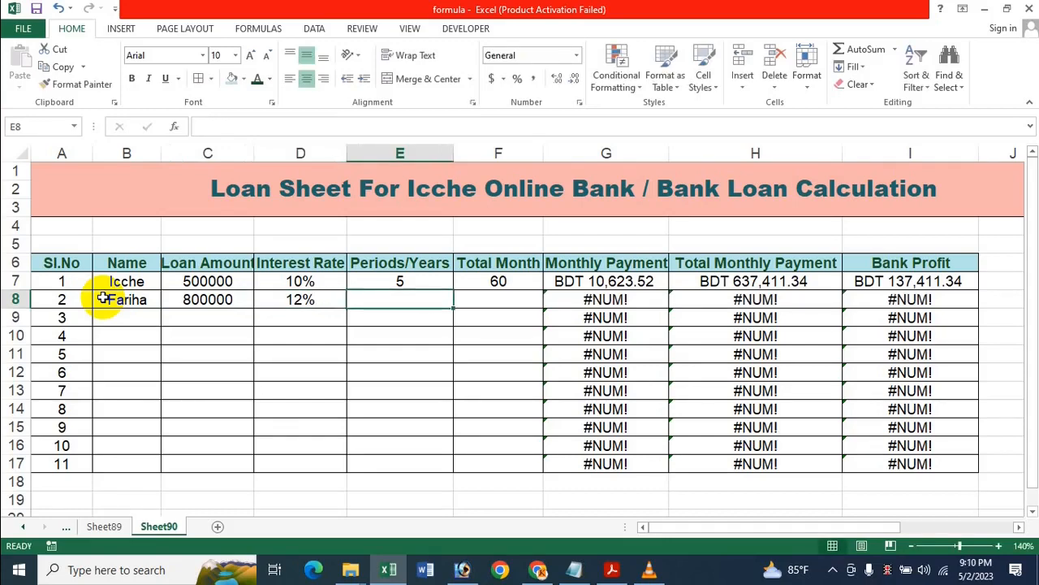
type("6")
key("Tab")
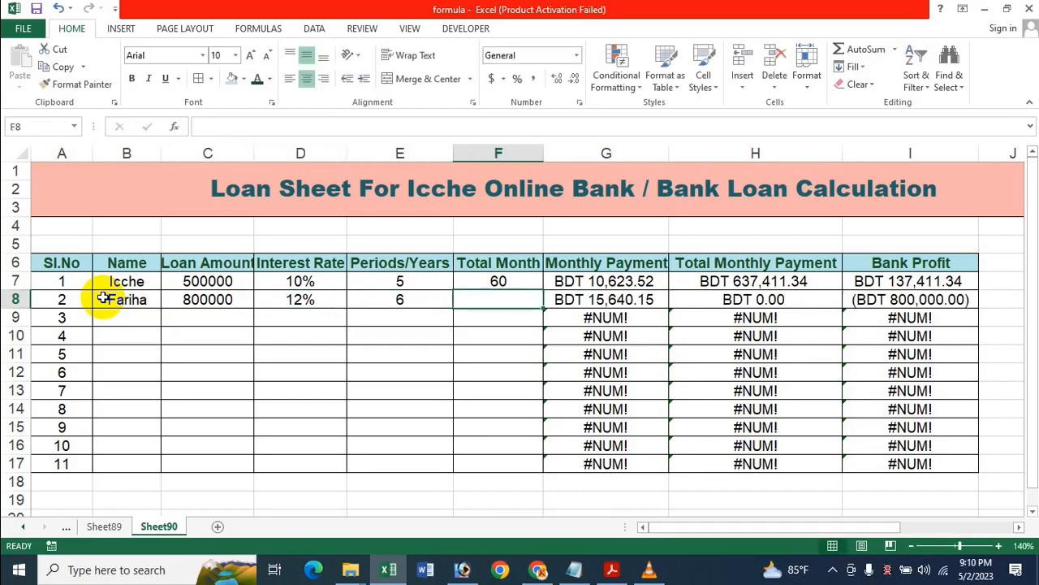
Copy the total month formula from F7 down to F8.
left_click(522, 281)
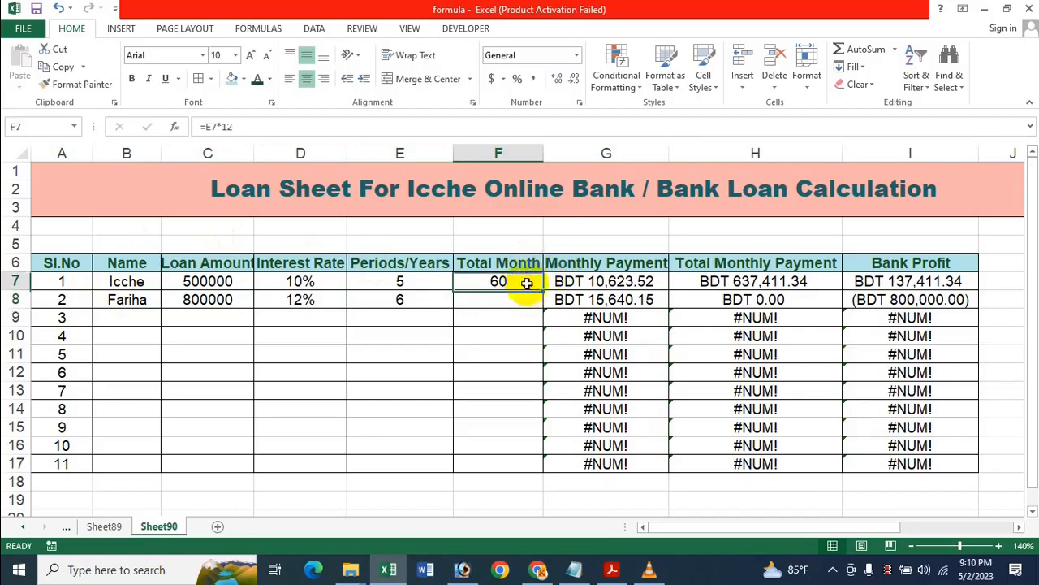
left_click_drag(542, 290, 541, 307)
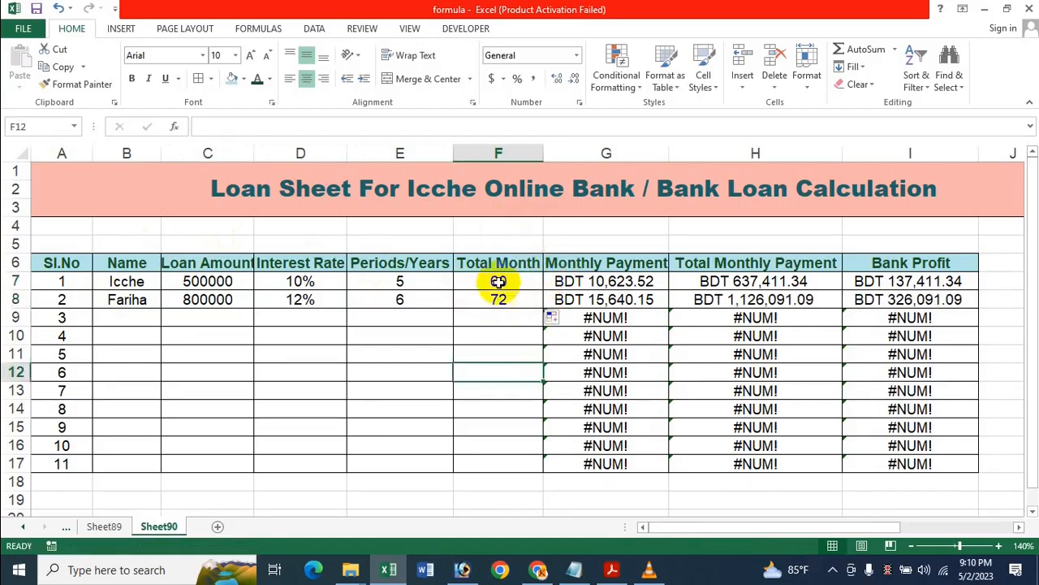
left_click(510, 366)
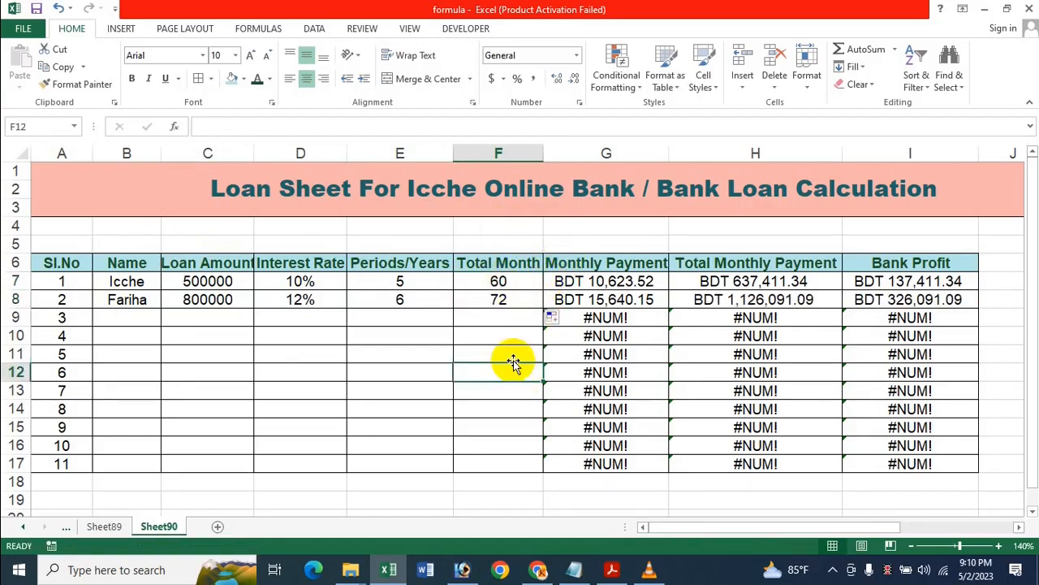
Enter the third customer's name in B9 and a loan amount of 1000000 in C9.
left_click(135, 322)
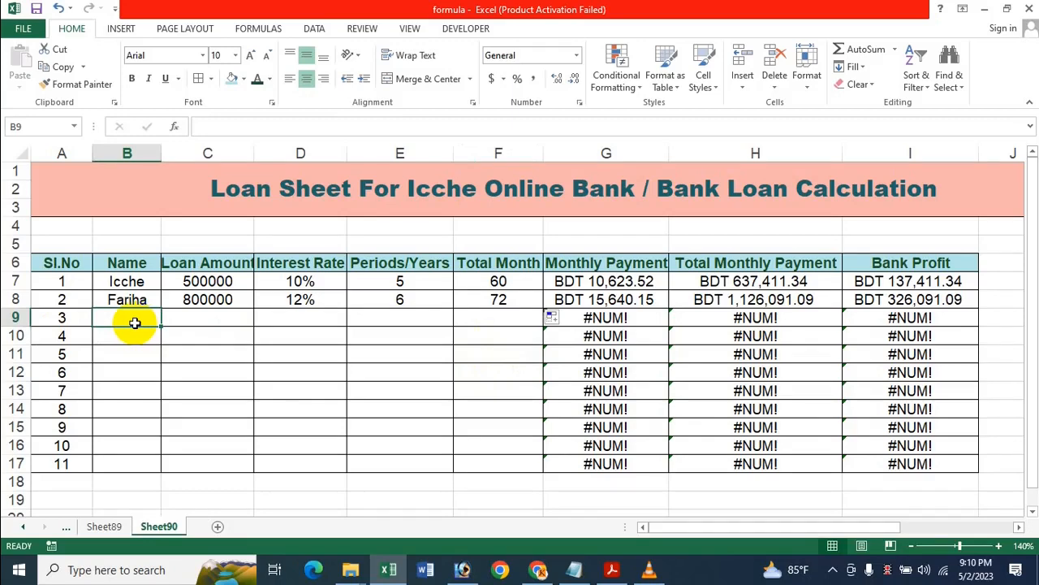
type("Tangil")
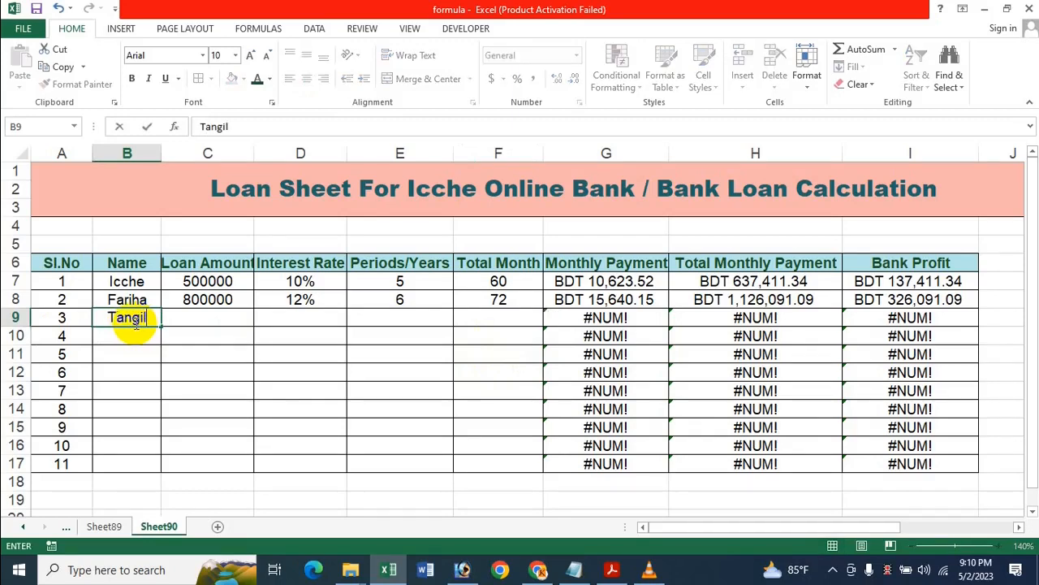
type("a")
key("Tab")
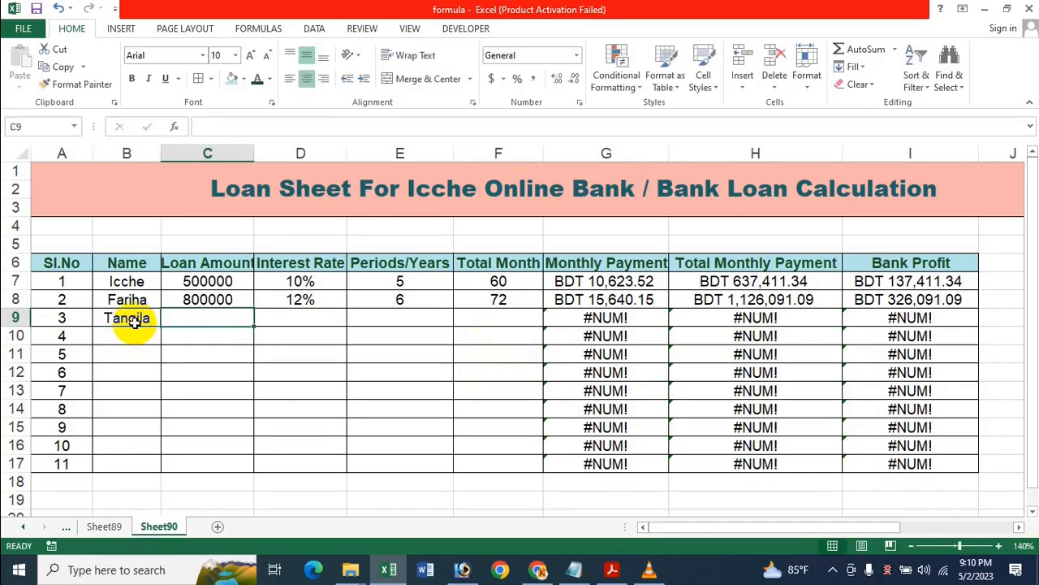
type("100")
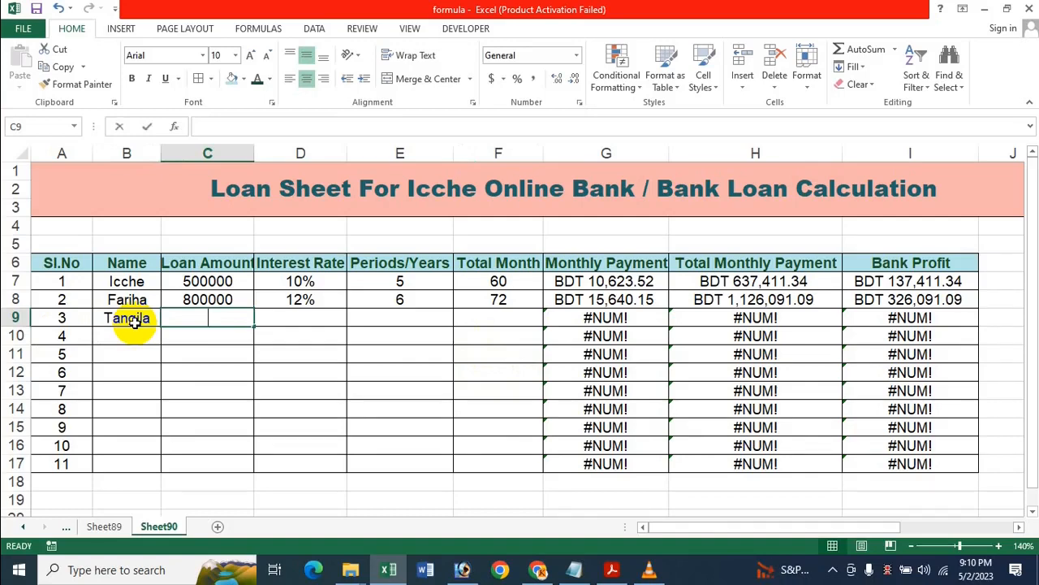
type("000")
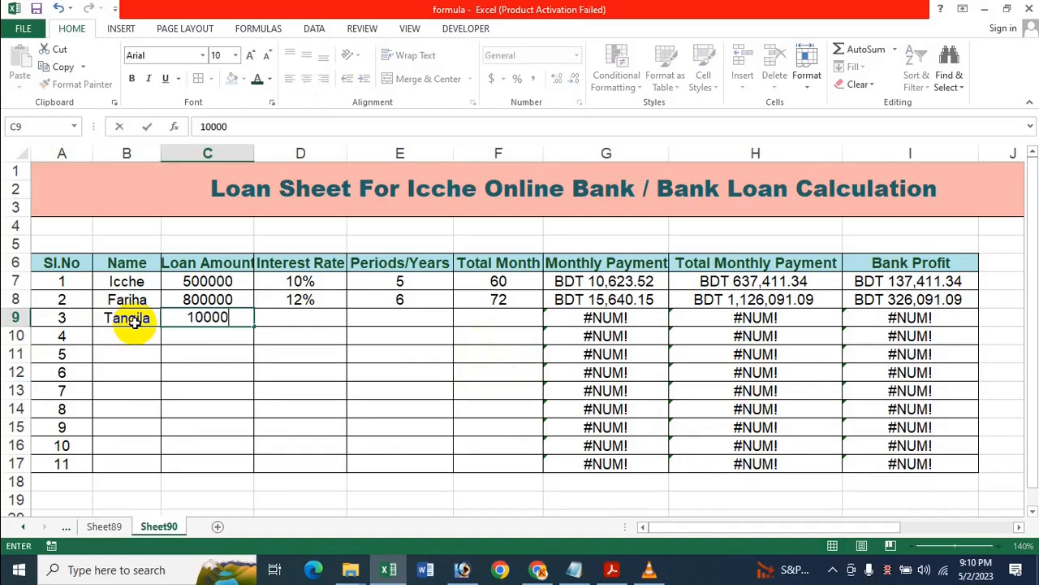
type("0")
key("Tab")
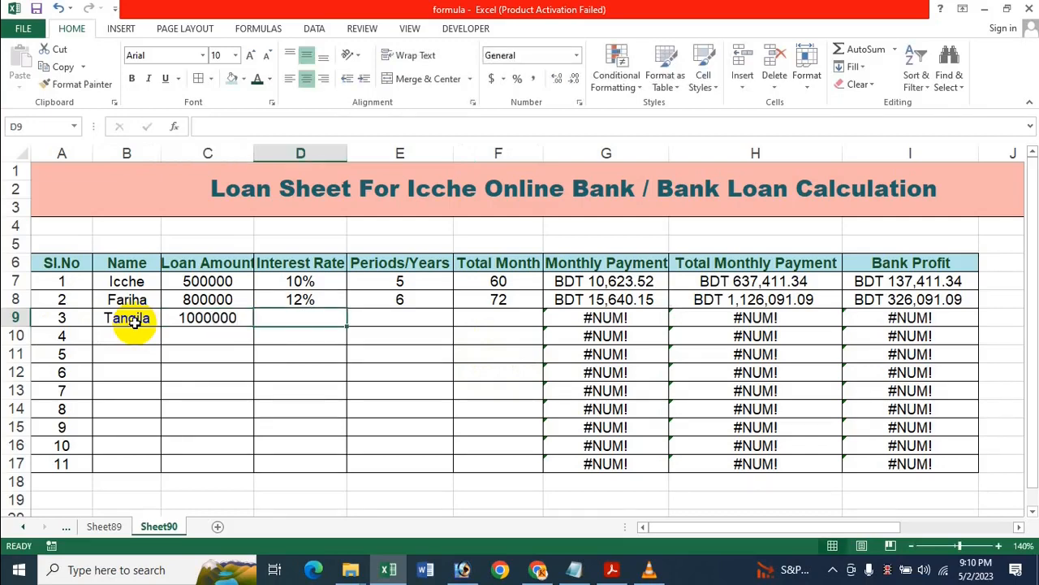
key("Left")
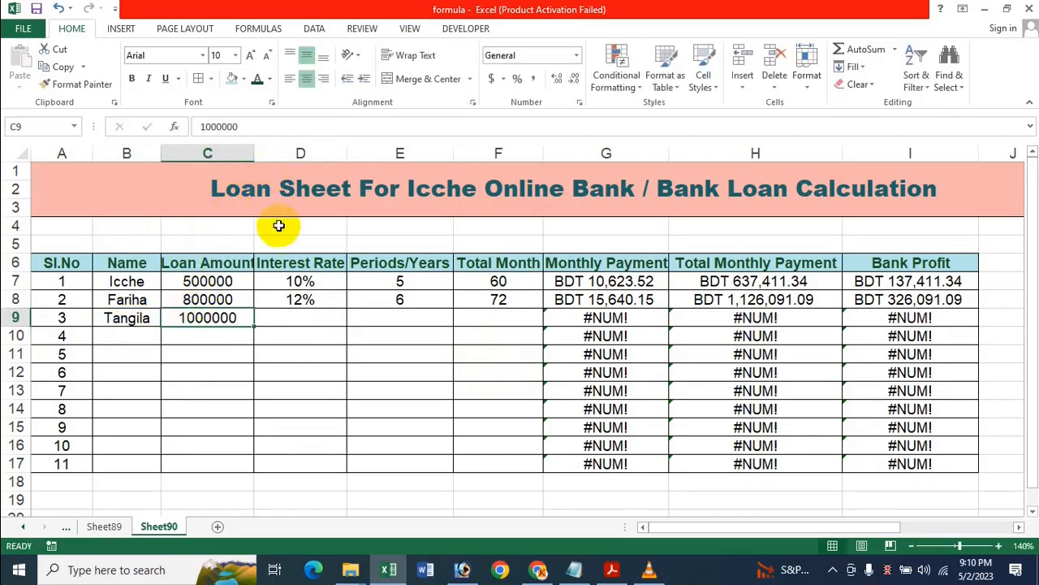
Set the third customer's interest rate in D9 to 15% and the period in E9 to 10 years.
left_click(319, 323)
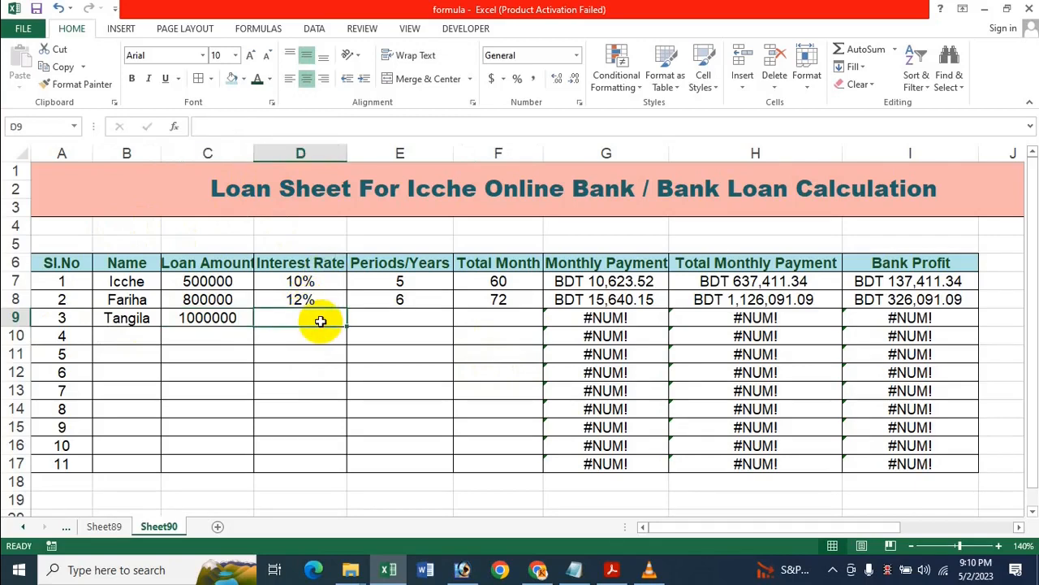
type("15")
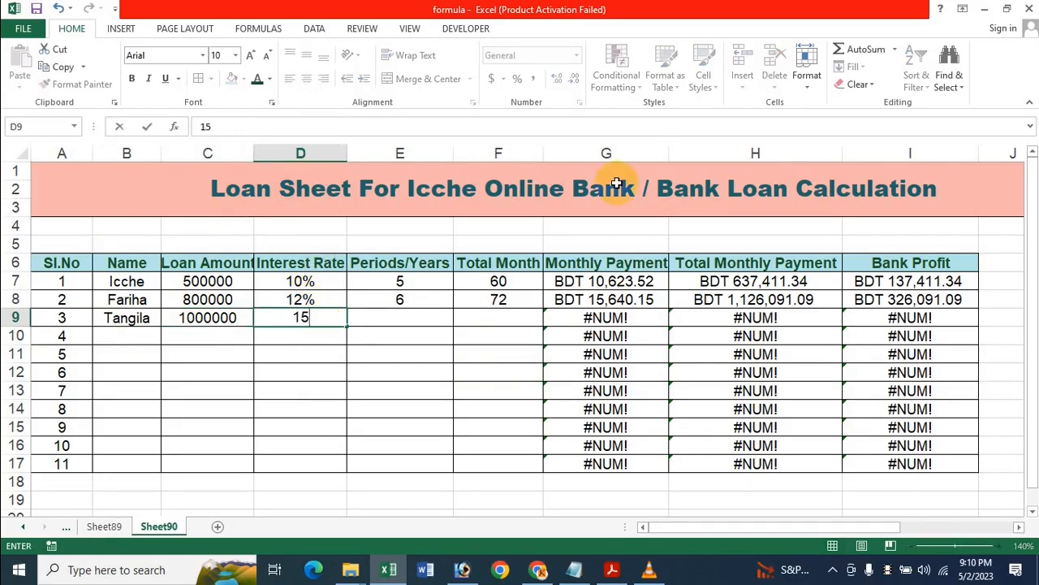
type("%")
key("Tab")
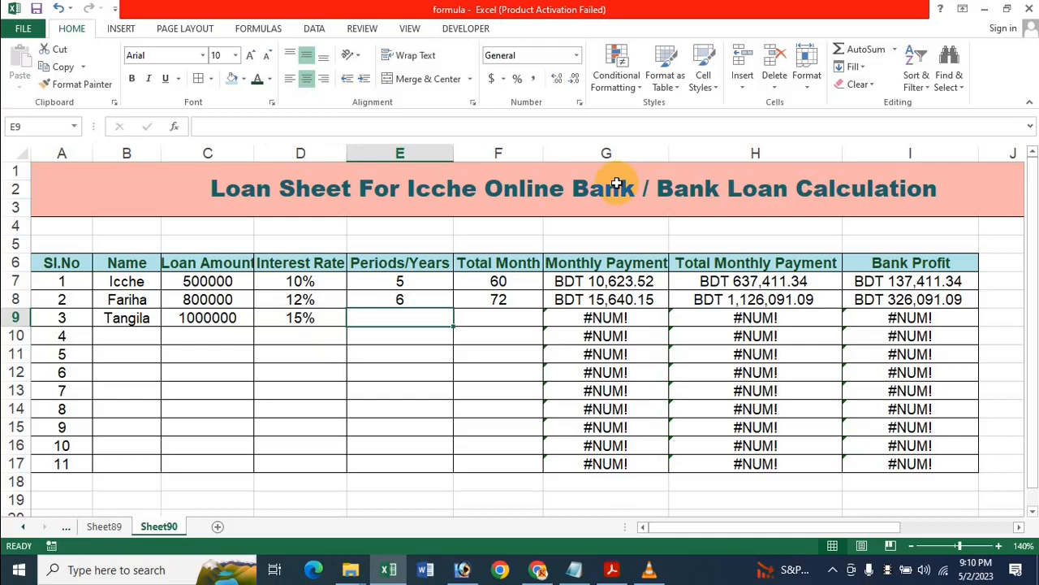
type("10")
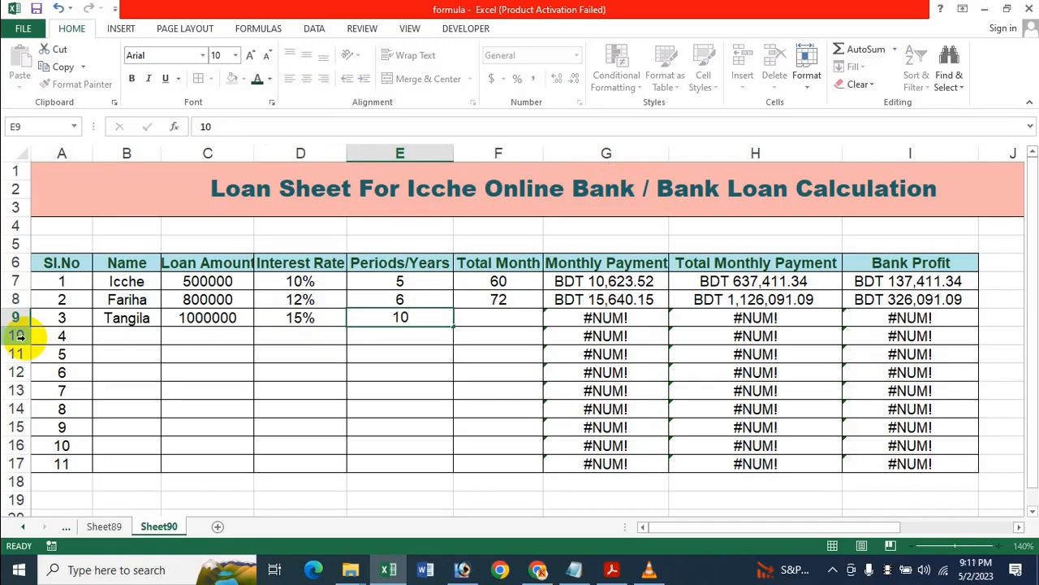
key("Return")
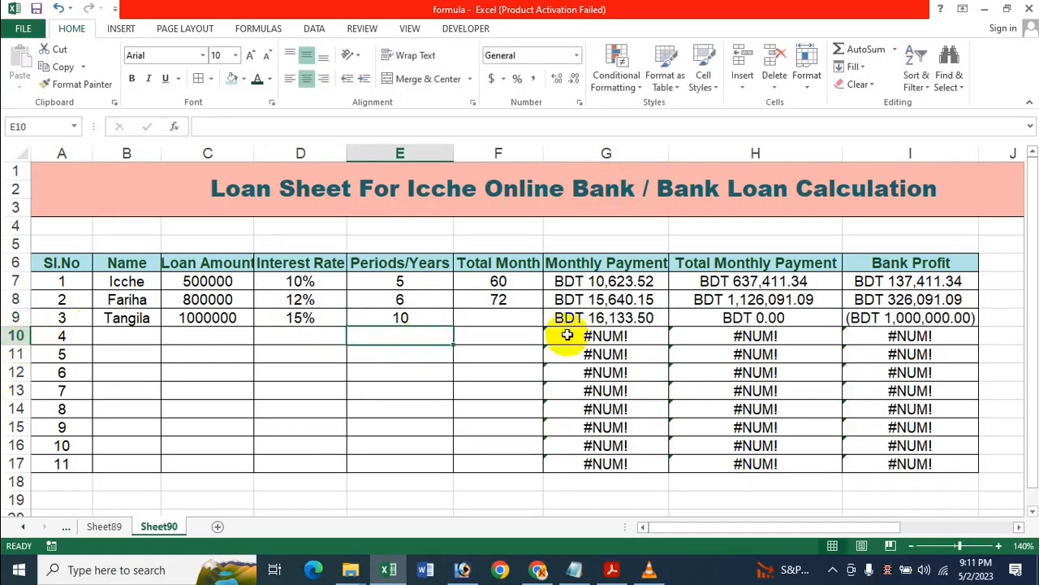
Fill the total month formula from F8 down through F17.
left_click(532, 301)
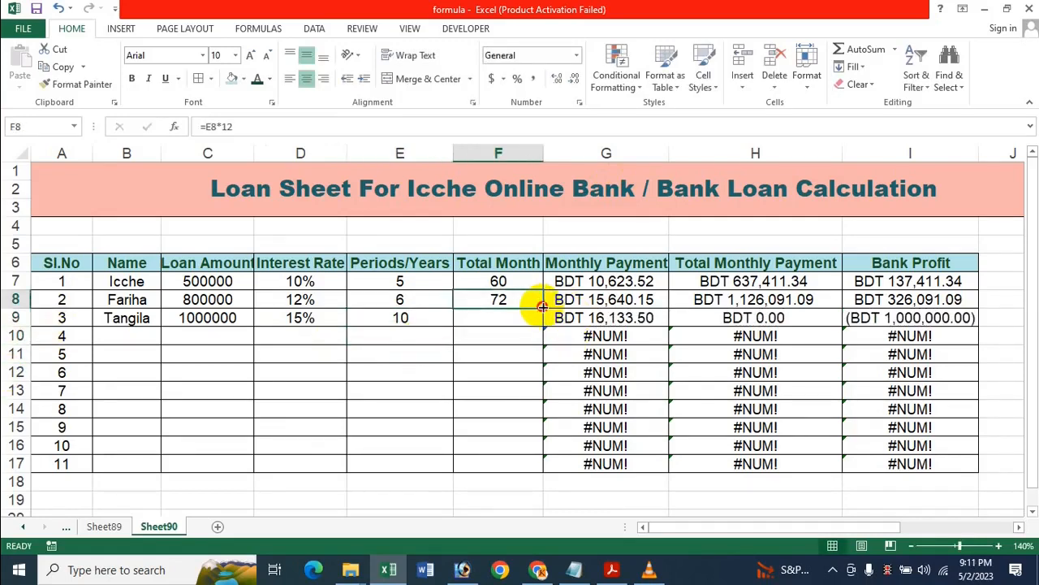
left_click_drag(538, 304, 547, 464)
left_click(551, 374)
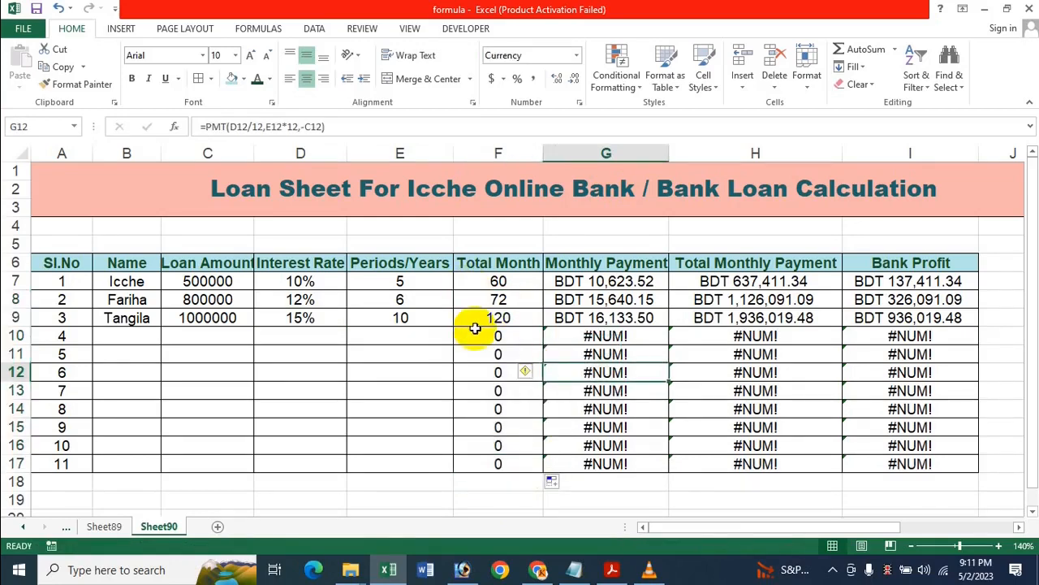
left_click(491, 314)
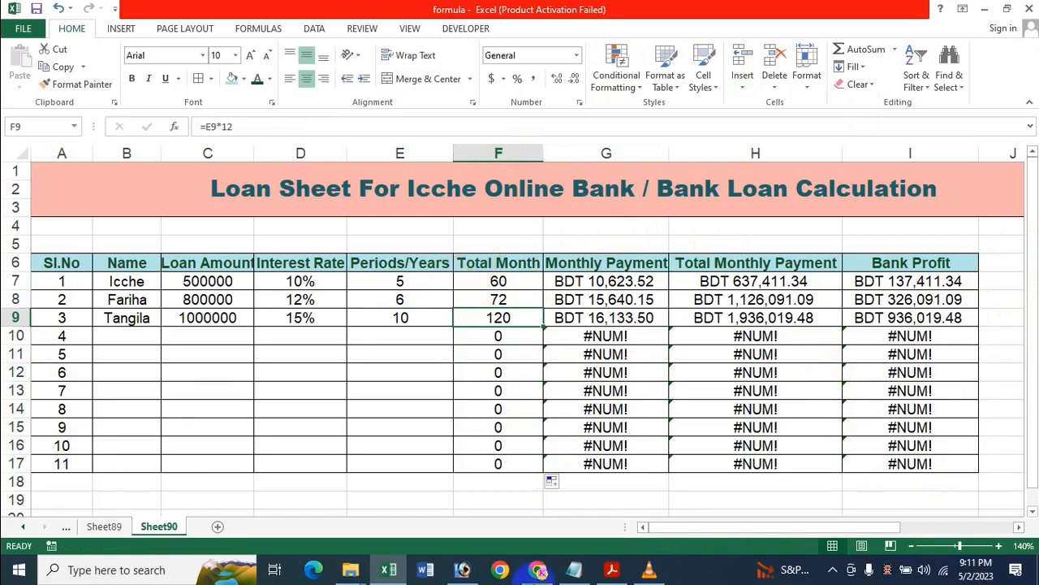
Switch to the loan sheet title PDF in Adobe Acrobat.
left_click(628, 572)
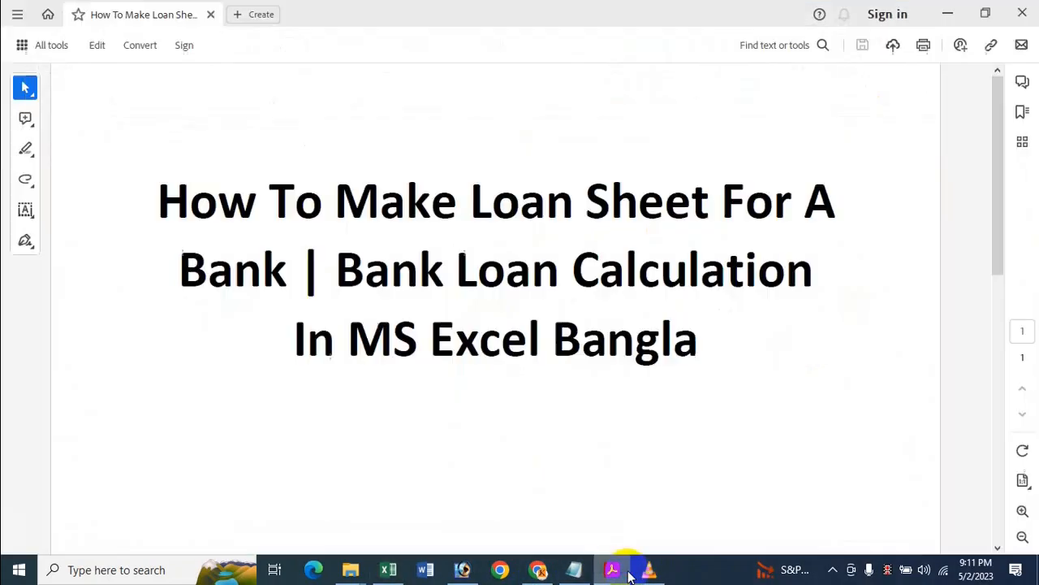